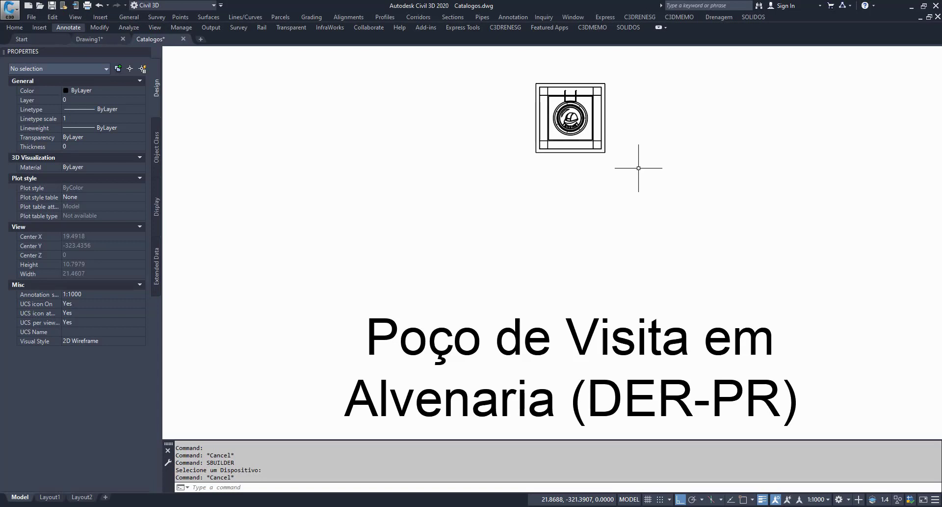
Insert the TBN2NET block from the current drawing into the empty area beside the logo and device catalogue.
{"action": "scroll", "coordinate": [639, 167], "scroll_direction": "down", "scroll_amount": 15}
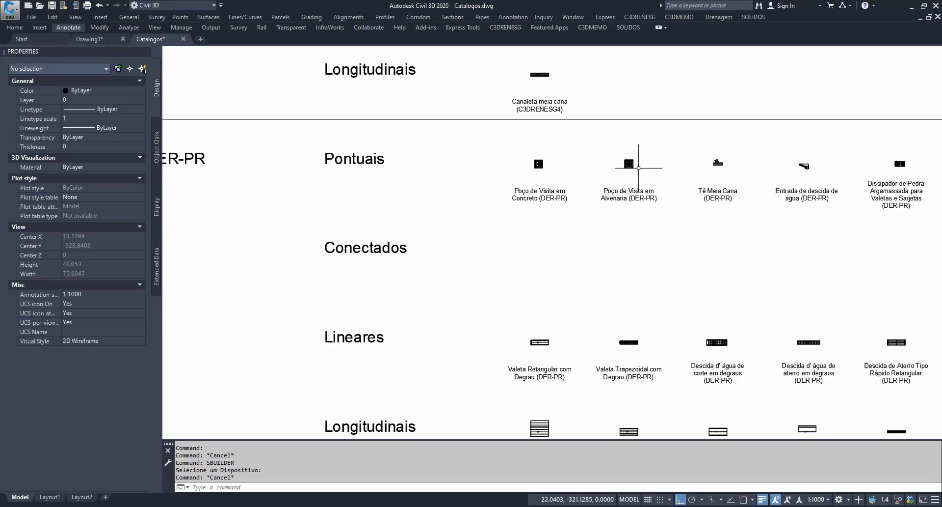
{"action": "scroll", "coordinate": [568, 220], "scroll_direction": "down", "scroll_amount": 7}
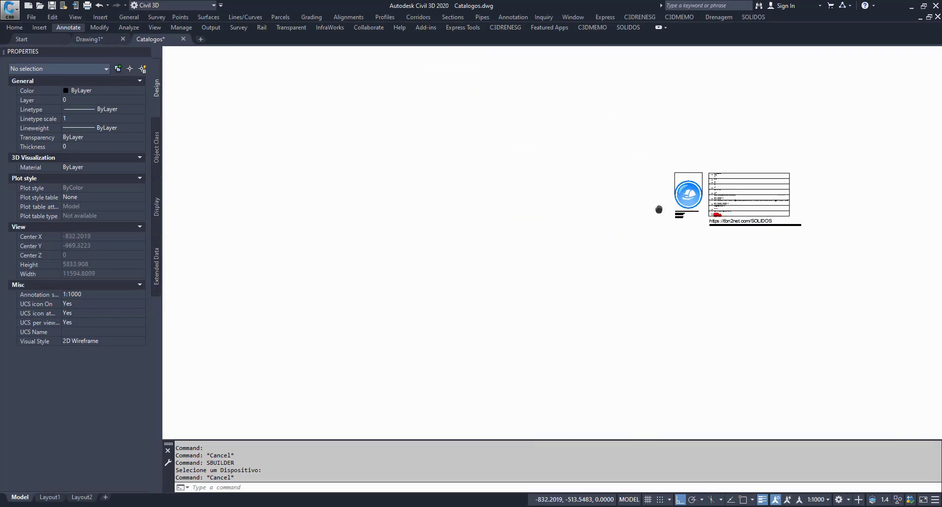
{"action": "scroll", "coordinate": [584, 199], "scroll_direction": "up", "scroll_amount": 5}
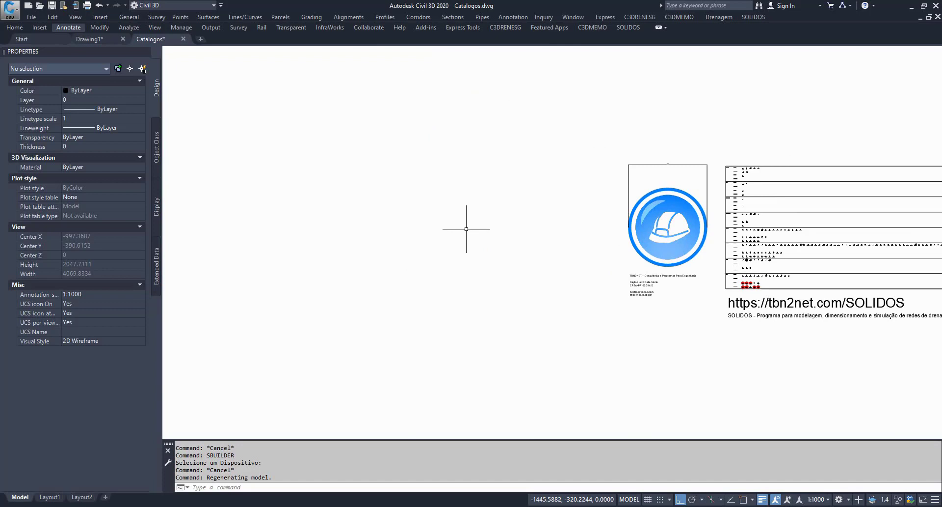
{"action": "type", "text": "inse"}
{"action": "key", "text": "Return"}
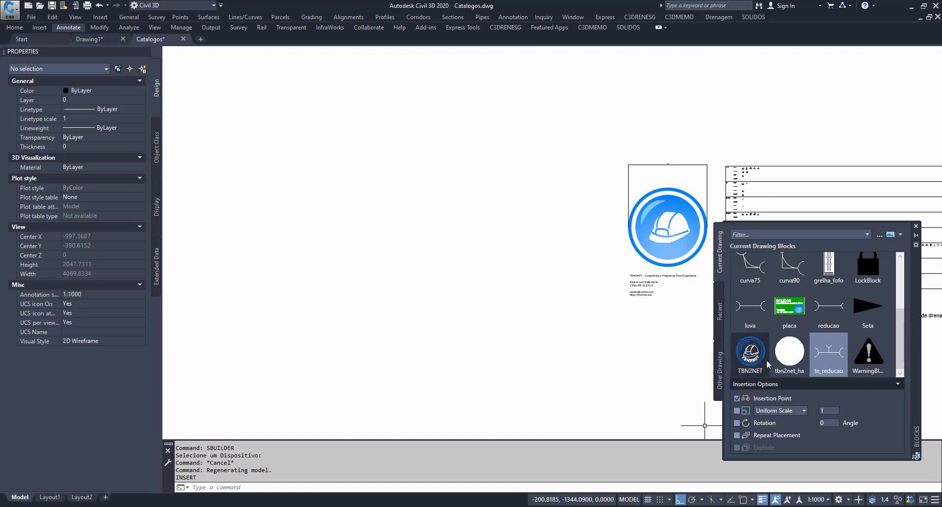
{"action": "left_click", "coordinate": [767, 362]}
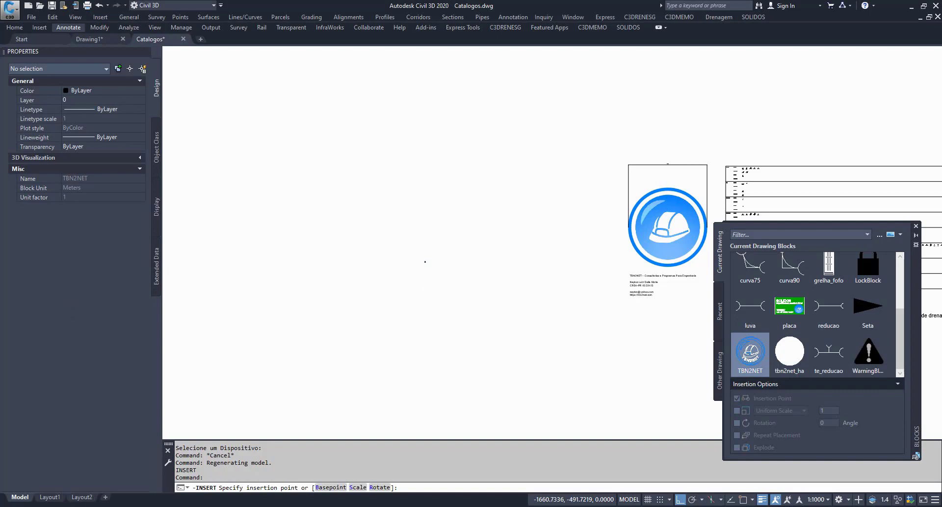
{"action": "left_click", "coordinate": [425, 261]}
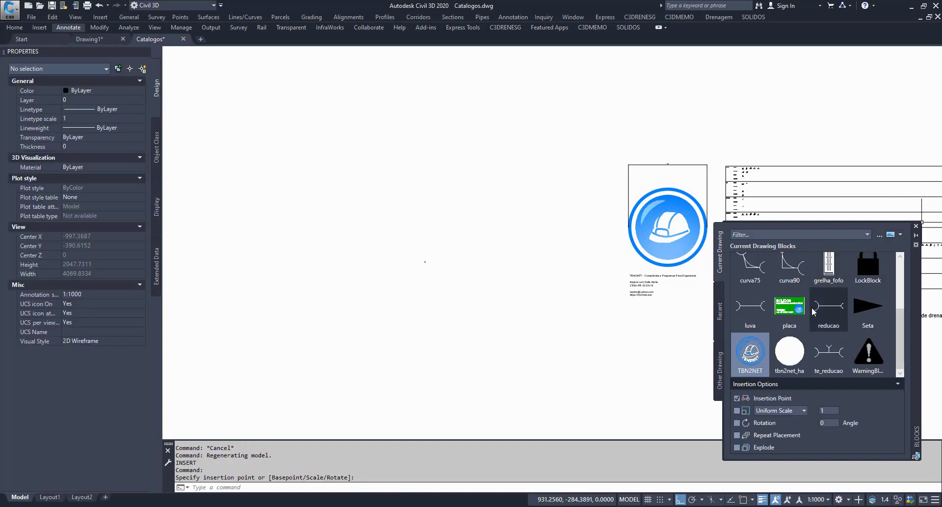
{"action": "left_click", "coordinate": [916, 226]}
Open the inserted TBN2NET block in the Object Viewer.
{"action": "scroll", "coordinate": [416, 265], "scroll_direction": "up", "scroll_amount": 20}
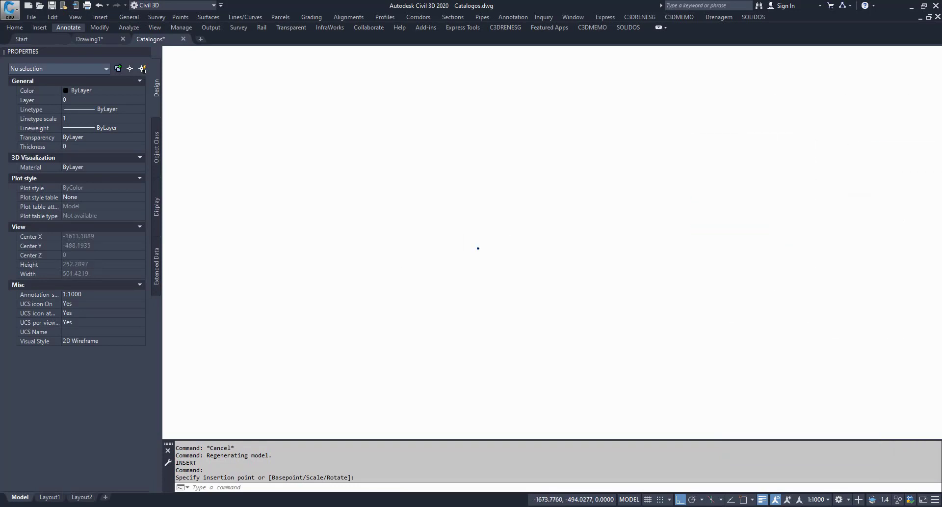
{"action": "scroll", "coordinate": [579, 162], "scroll_direction": "down", "scroll_amount": 2}
{"action": "middle_click_drag", "start_coordinate": [592, 178], "coordinate": [601, 179]}
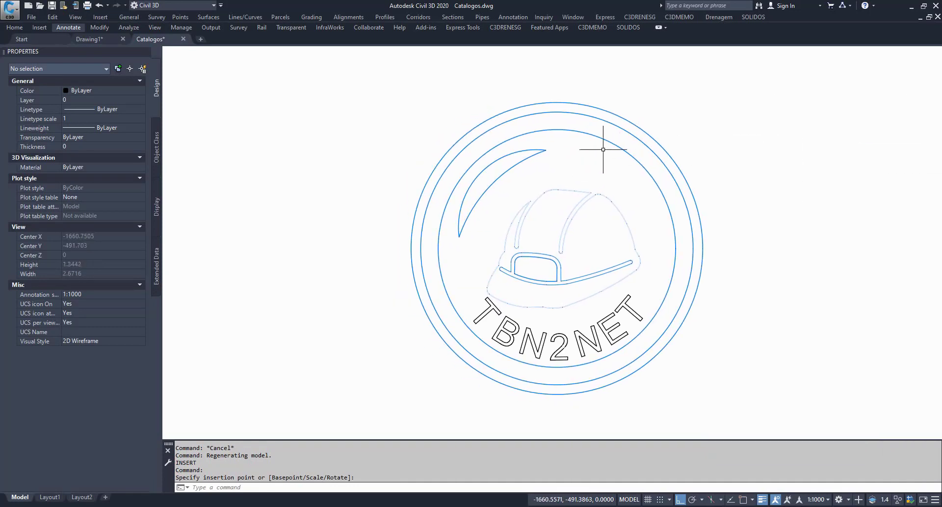
{"action": "left_click", "coordinate": [604, 141]}
{"action": "right_click", "coordinate": [598, 139]}
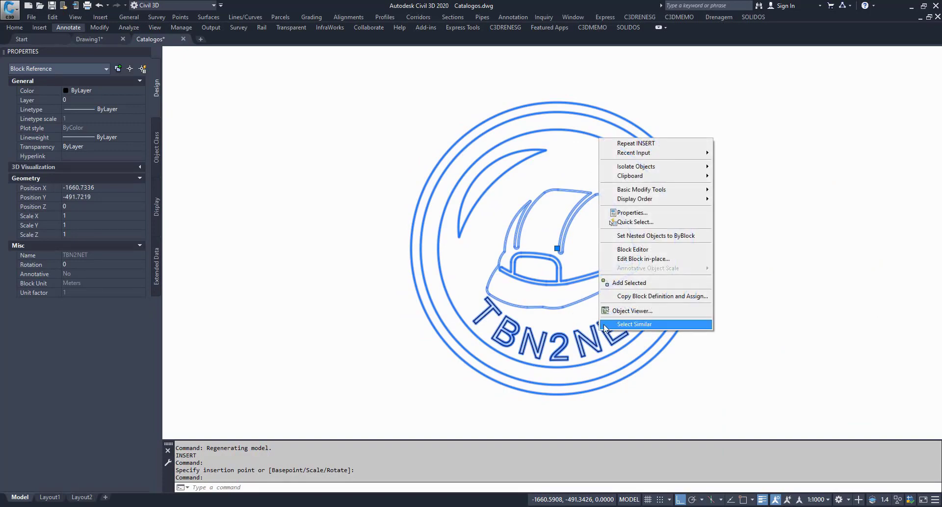
{"action": "left_click", "coordinate": [625, 312]}
Examine the block's raised lettering, rings and helmet in a tilted 3D view, and close the viewer.
{"action": "left_click_drag", "start_coordinate": [533, 315], "coordinate": [493, 380]}
{"action": "scroll", "coordinate": [492, 380], "scroll_direction": "up", "scroll_amount": 3}
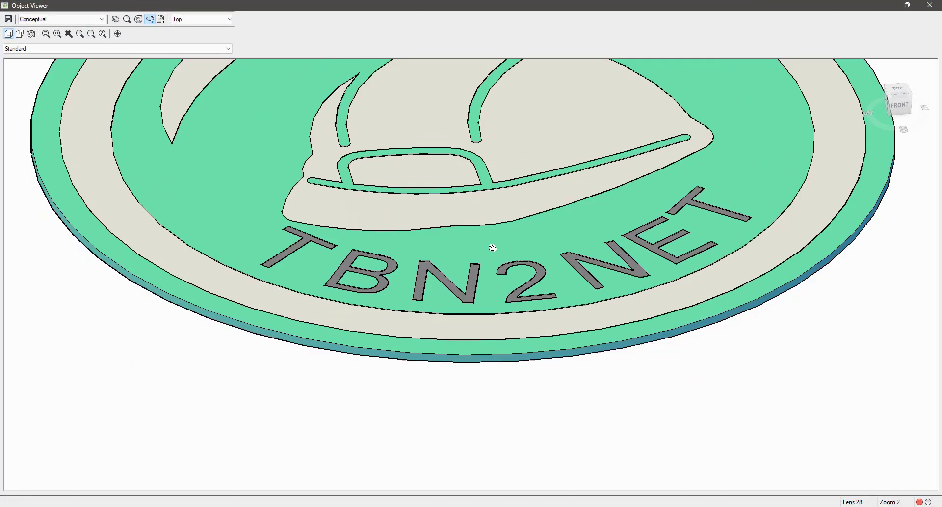
{"action": "scroll", "coordinate": [520, 295], "scroll_direction": "up", "scroll_amount": 2}
{"action": "scroll", "coordinate": [528, 270], "scroll_direction": "up", "scroll_amount": 3}
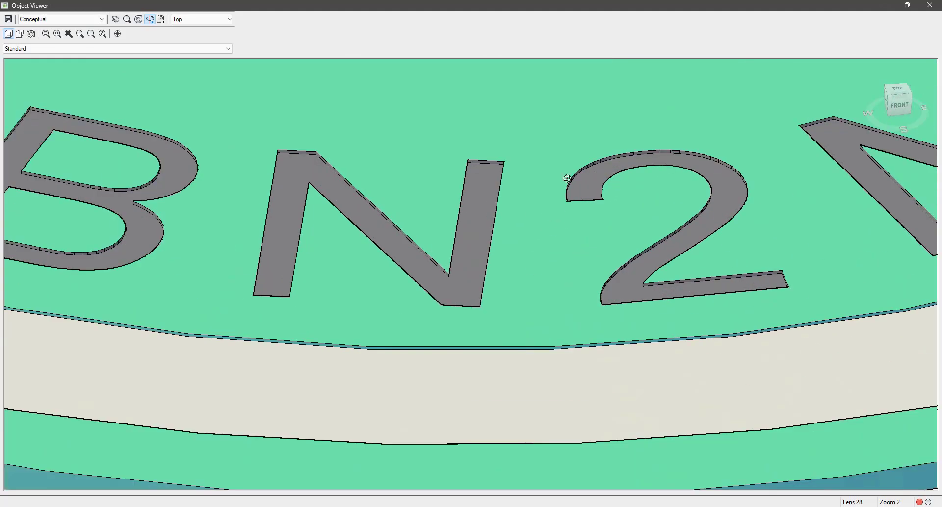
{"action": "middle_click_drag", "start_coordinate": [568, 178], "coordinate": [344, 248]}
{"action": "scroll", "coordinate": [445, 254], "scroll_direction": "up", "scroll_amount": 1}
{"action": "middle_click_drag", "start_coordinate": [656, 273], "coordinate": [346, 307]}
{"action": "scroll", "coordinate": [648, 263], "scroll_direction": "down", "scroll_amount": 5}
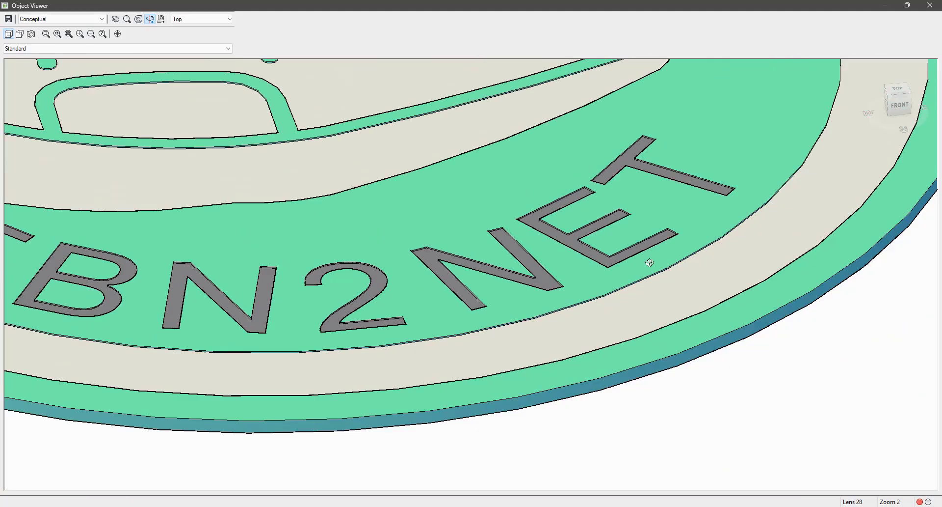
{"action": "middle_click_drag", "start_coordinate": [219, 232], "coordinate": [522, 407]}
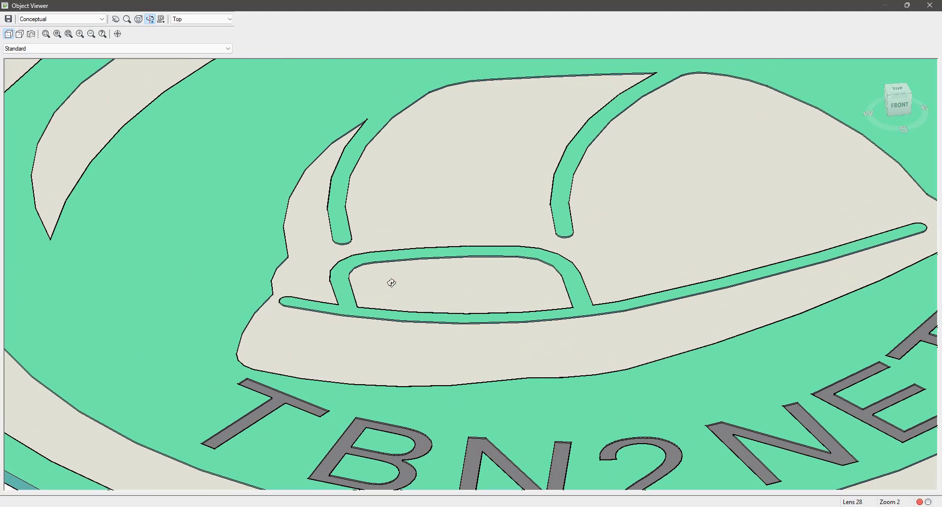
{"action": "scroll", "coordinate": [474, 223], "scroll_direction": "down", "scroll_amount": 6}
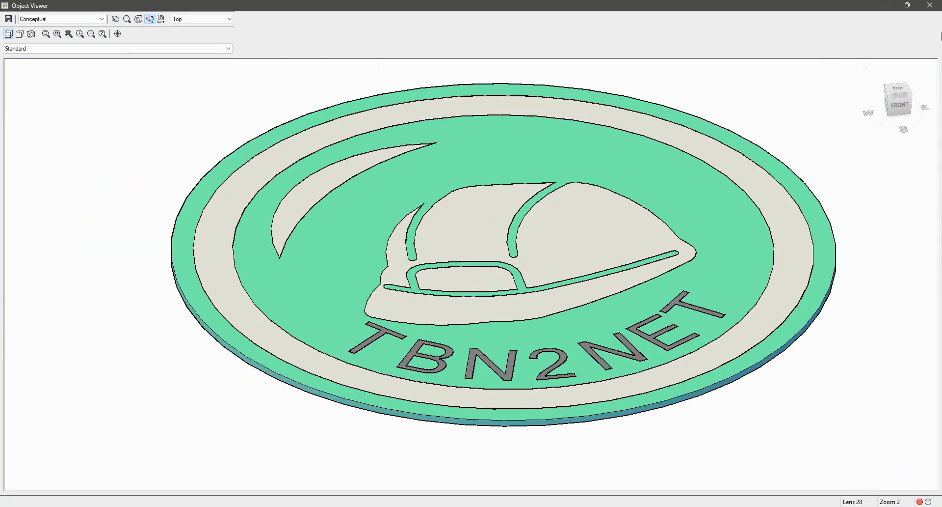
{"action": "left_click", "coordinate": [930, 5]}
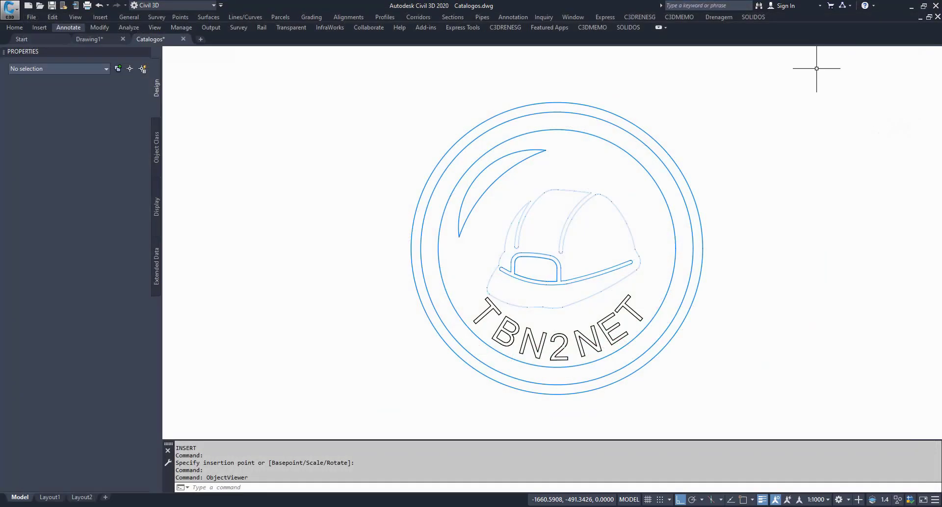
Explode the TBN2NET block to check the object type it contains, and undo the explode.
{"action": "left_click", "coordinate": [515, 157]}
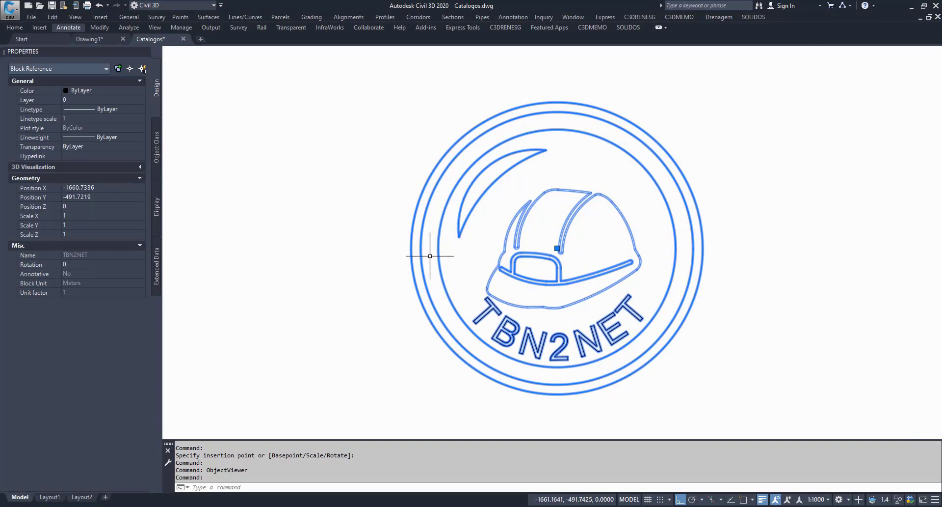
{"action": "type", "text": "x"}
{"action": "key", "text": "Return"}
{"action": "left_click", "coordinate": [441, 228]}
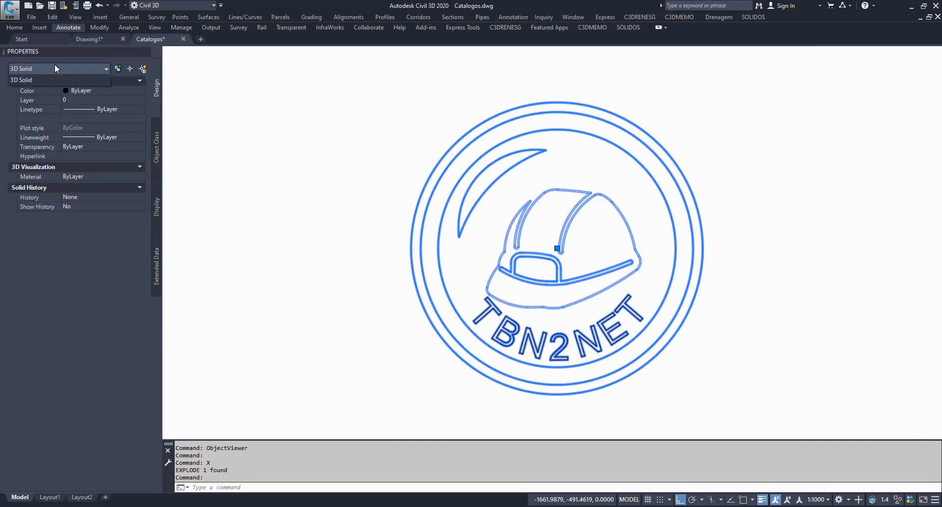
{"action": "key", "text": "Escape"}
{"action": "key", "text": "Escape"}
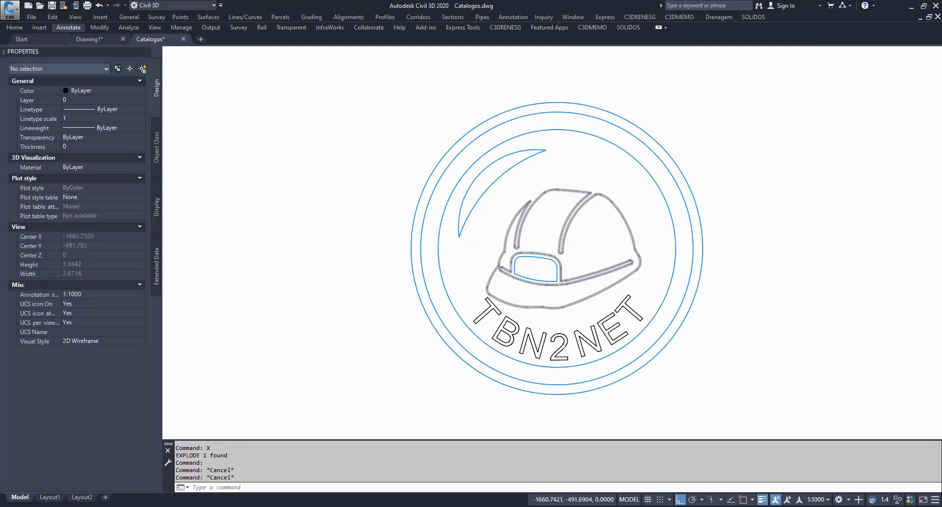
{"action": "key", "text": "ctrl+z"}
Select the TBN2NET block to inspect its insertion point, and clear the selection.
{"action": "left_click", "coordinate": [502, 174]}
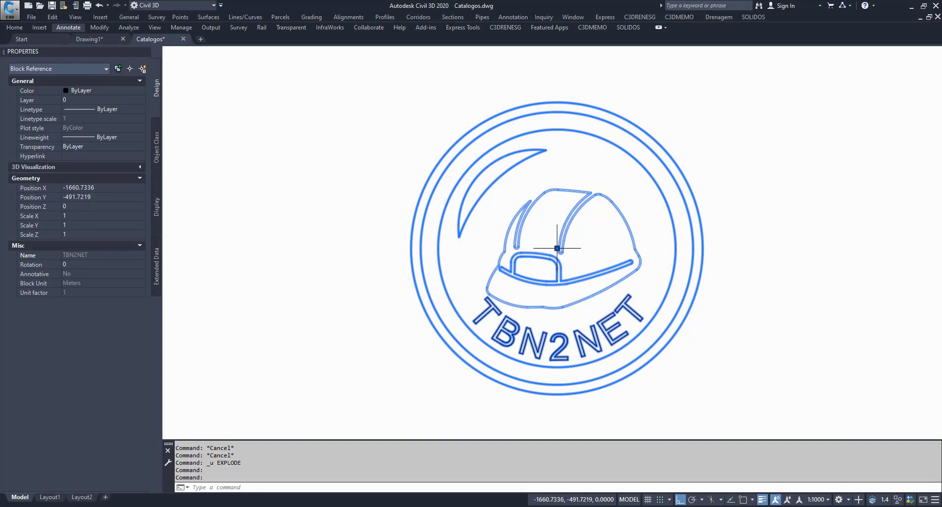
{"action": "scroll", "coordinate": [444, 218], "scroll_direction": "down", "scroll_amount": 6}
{"action": "key", "text": "Escape"}
{"action": "key", "text": "Escape"}
{"action": "key", "text": "Escape"}
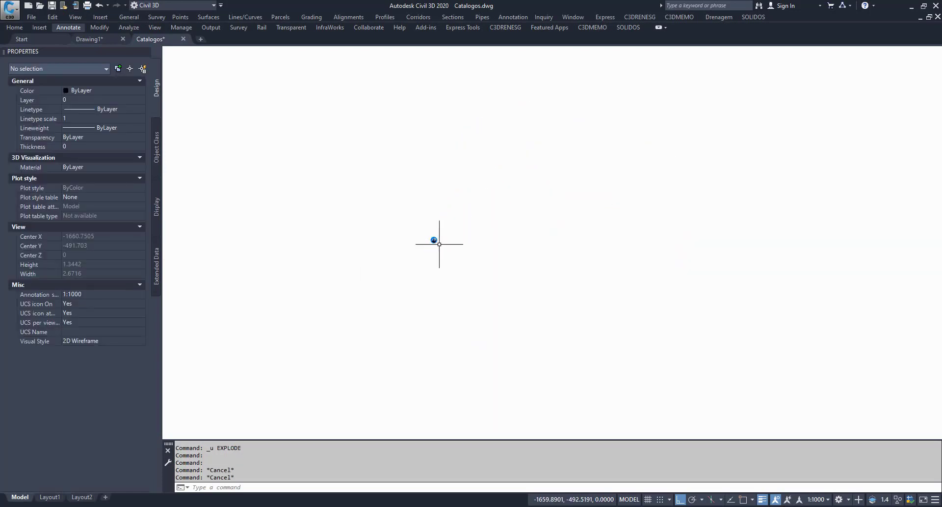
Examine the catalogue's SANEPAR, OAC, Estrutura Nula and C3DRENESG4 groups, including the C3DRENESG4 Pontuais devices.
{"action": "scroll", "coordinate": [600, 194], "scroll_direction": "up", "scroll_amount": 4}
{"action": "scroll", "coordinate": [577, 199], "scroll_direction": "up", "scroll_amount": 15}
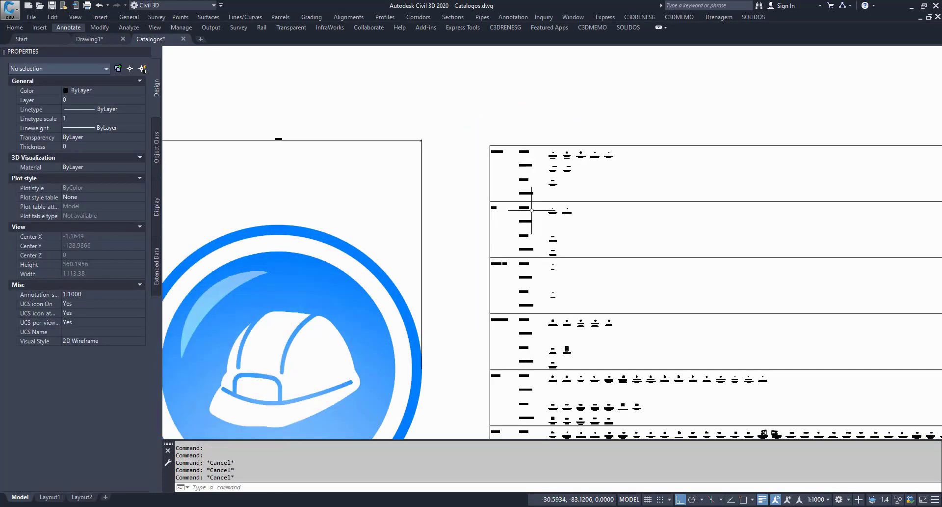
{"action": "scroll", "coordinate": [577, 200], "scroll_direction": "up", "scroll_amount": 2}
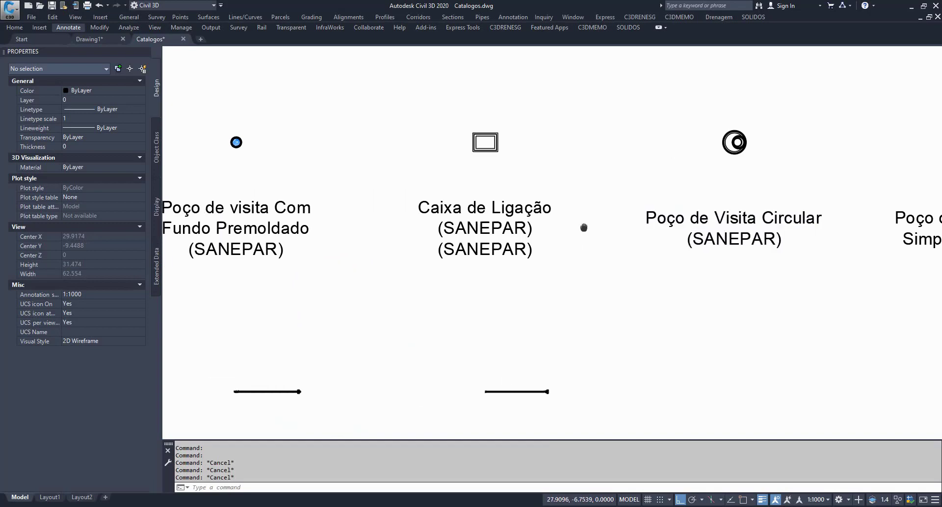
{"action": "scroll", "coordinate": [441, 143], "scroll_direction": "down", "scroll_amount": 6}
{"action": "middle_click_drag", "start_coordinate": [444, 249], "coordinate": [571, 107]}
{"action": "scroll", "coordinate": [558, 121], "scroll_direction": "down", "scroll_amount": 5}
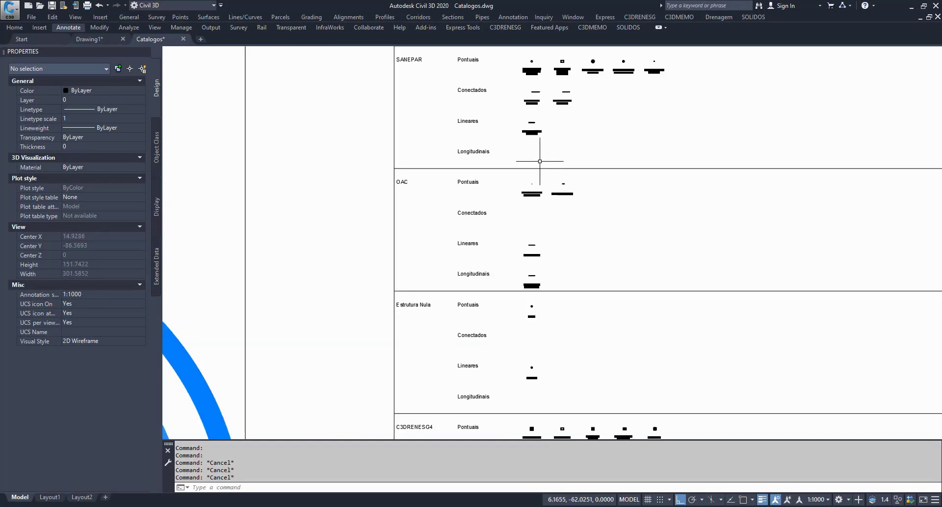
{"action": "scroll", "coordinate": [489, 319], "scroll_direction": "up", "scroll_amount": 4}
{"action": "middle_click_drag", "start_coordinate": [489, 319], "coordinate": [556, 107]}
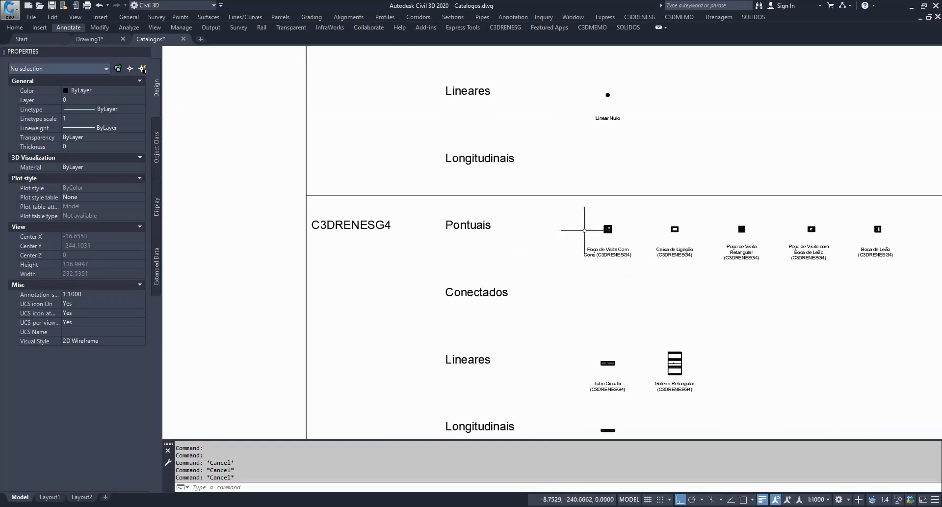
{"action": "scroll", "coordinate": [573, 227], "scroll_direction": "up", "scroll_amount": 5}
{"action": "scroll", "coordinate": [615, 217], "scroll_direction": "down", "scroll_amount": 3}
{"action": "middle_click_drag", "start_coordinate": [745, 226], "coordinate": [453, 228]}
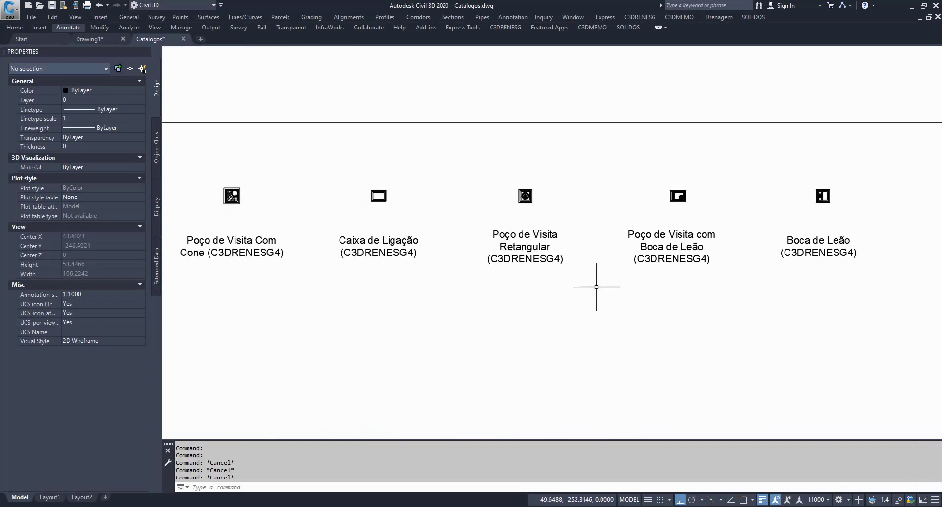
{"action": "middle_click_drag", "start_coordinate": [377, 359], "coordinate": [557, 195]}
{"action": "scroll", "coordinate": [557, 195], "scroll_direction": "down", "scroll_amount": 2}
{"action": "middle_click_drag", "start_coordinate": [472, 147], "coordinate": [530, 218]}
Run SBUILDER, choose the Poço de Visita Com Cone (C3DRENESG4) device from the drawing, and open it for editing.
{"action": "scroll", "coordinate": [530, 166], "scroll_direction": "up", "scroll_amount": 11}
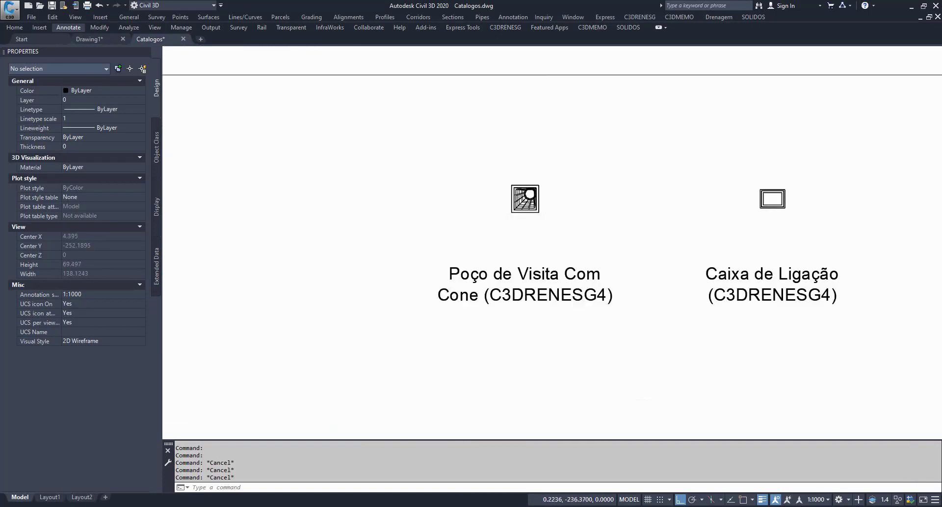
{"action": "scroll", "coordinate": [658, 172], "scroll_direction": "down", "scroll_amount": 4}
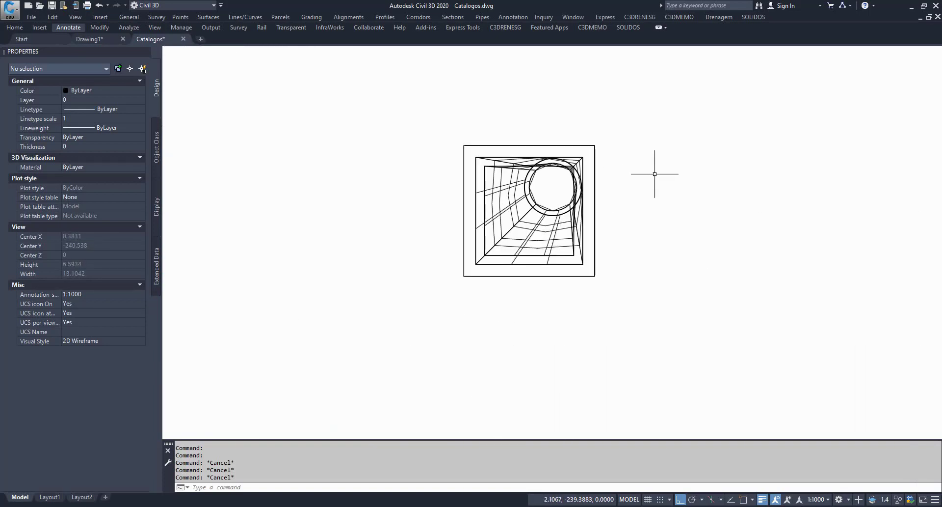
{"action": "mouse_move", "coordinate": [707, 174]}
{"action": "middle_mouse_down"}
{"action": "mouse_move", "coordinate": [682, 61]}
{"action": "mouse_move", "coordinate": [675, 112]}
{"action": "middle_mouse_up"}
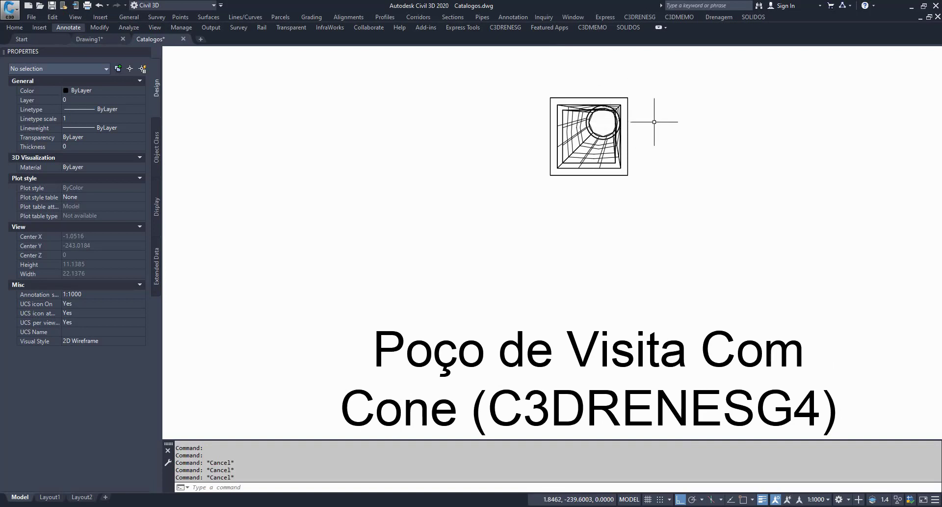
{"action": "type", "text": "s"}
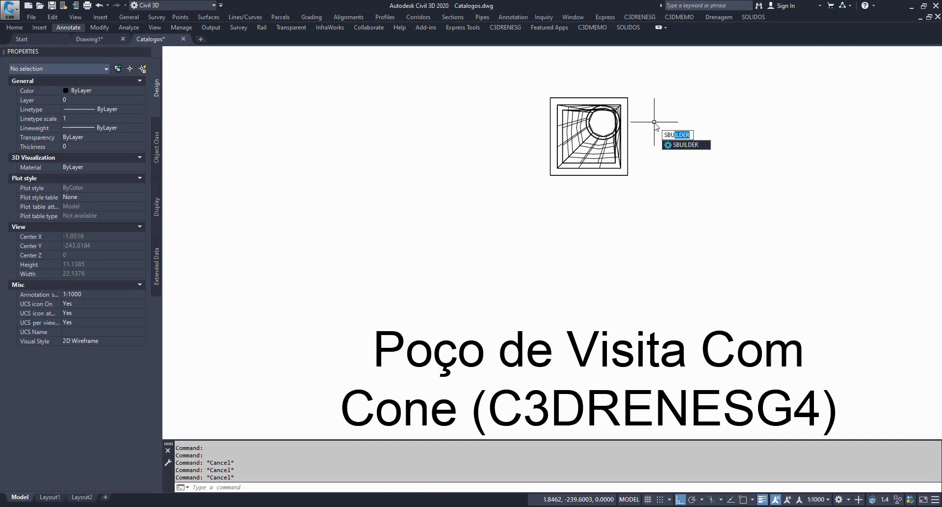
{"action": "type", "text": "BU"}
{"action": "key", "text": "Return"}
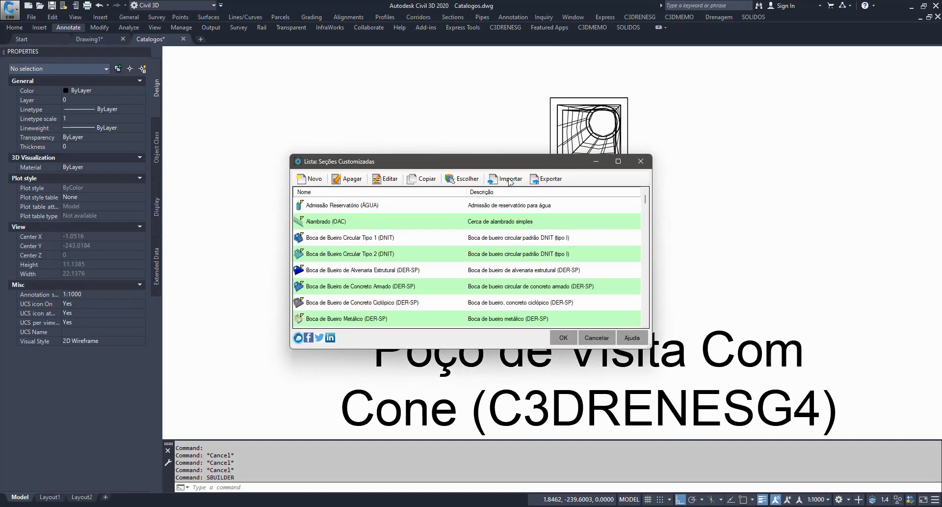
{"action": "left_click", "coordinate": [479, 184]}
{"action": "left_click", "coordinate": [562, 145]}
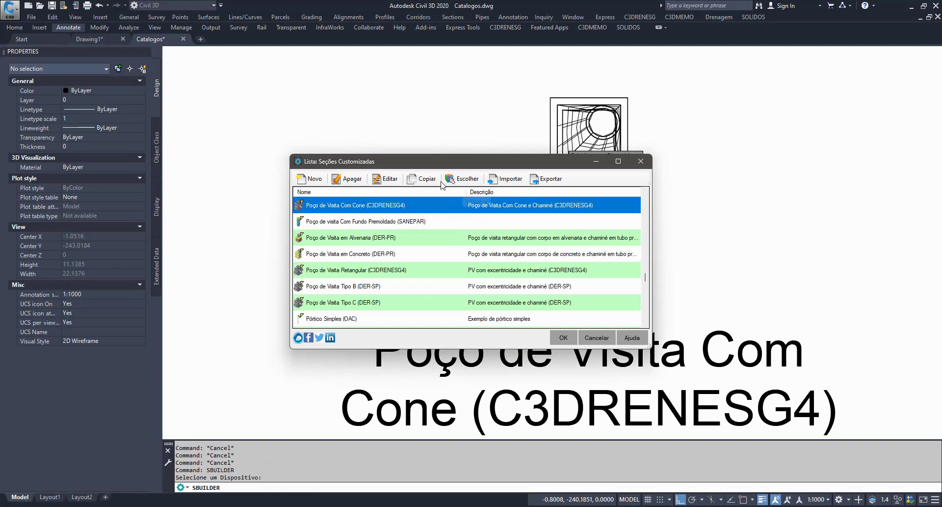
{"action": "left_click", "coordinate": [390, 179]}
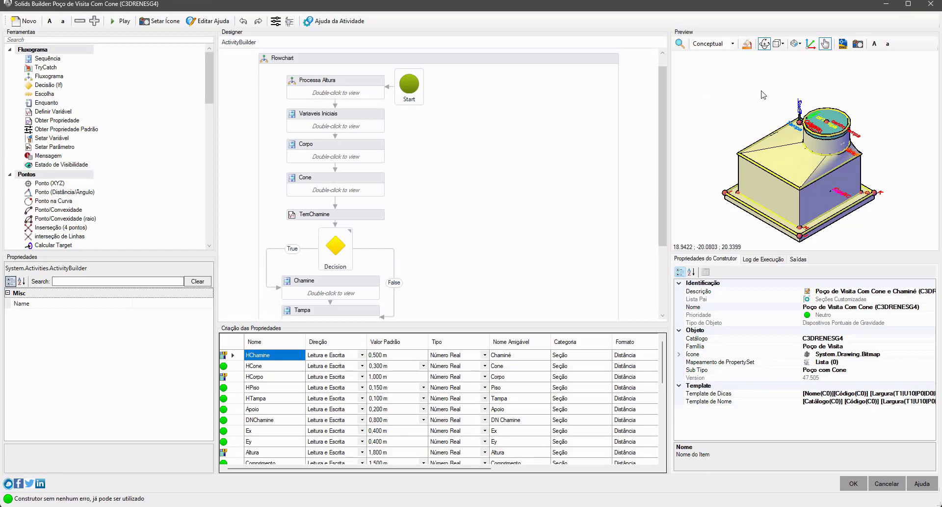
Enlarge the preview area and examine the manhole's 3D model and its construction flowchart down to Conectores.
{"action": "left_click_drag", "start_coordinate": [716, 251], "coordinate": [716, 336]}
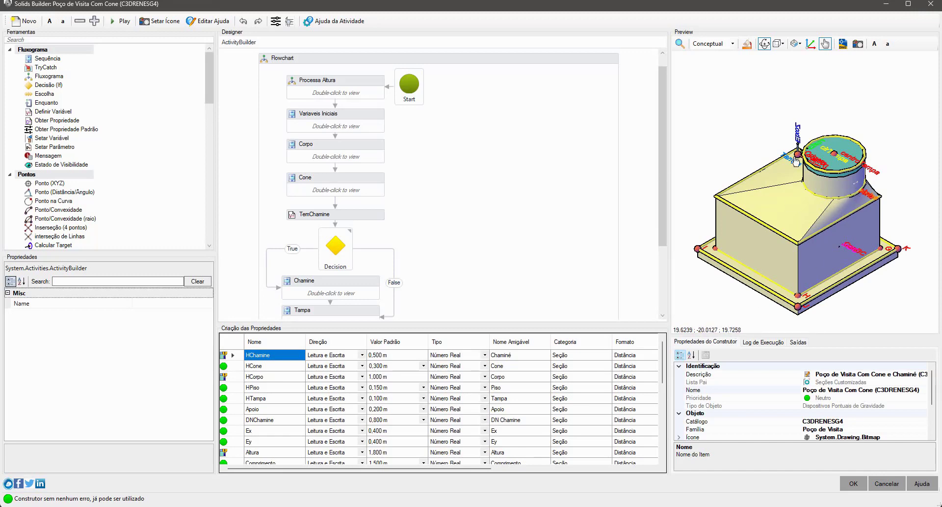
{"action": "scroll", "coordinate": [861, 176], "scroll_direction": "up", "scroll_amount": 5}
{"action": "scroll", "coordinate": [862, 195], "scroll_direction": "up", "scroll_amount": 2}
{"action": "middle_click_drag", "start_coordinate": [856, 189], "coordinate": [843, 118]}
{"action": "left_click", "coordinate": [741, 103]}
{"action": "scroll", "coordinate": [774, 137], "scroll_direction": "down", "scroll_amount": 5}
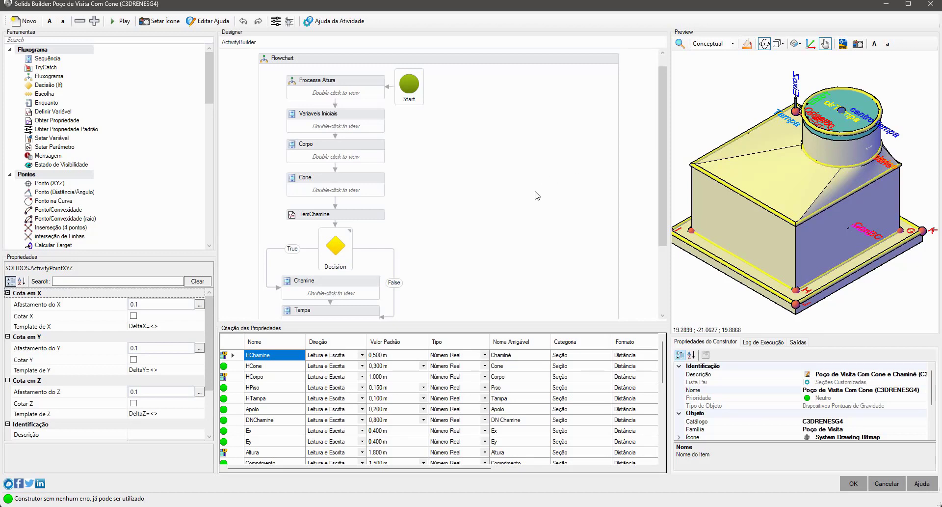
{"action": "scroll", "coordinate": [507, 211], "scroll_direction": "down", "scroll_amount": 3}
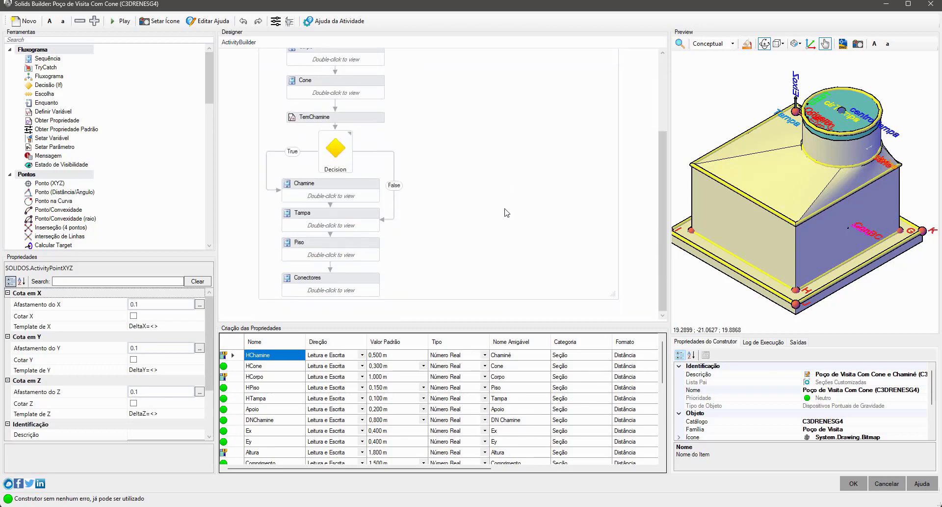
Examine the manhole's construction flowchart and the points, grips and connectors inside its Conectores sequence.
{"action": "scroll", "coordinate": [507, 209], "scroll_direction": "up", "scroll_amount": 4}
{"action": "scroll", "coordinate": [546, 179], "scroll_direction": "down", "scroll_amount": 3}
{"action": "scroll", "coordinate": [501, 249], "scroll_direction": "up", "scroll_amount": 3}
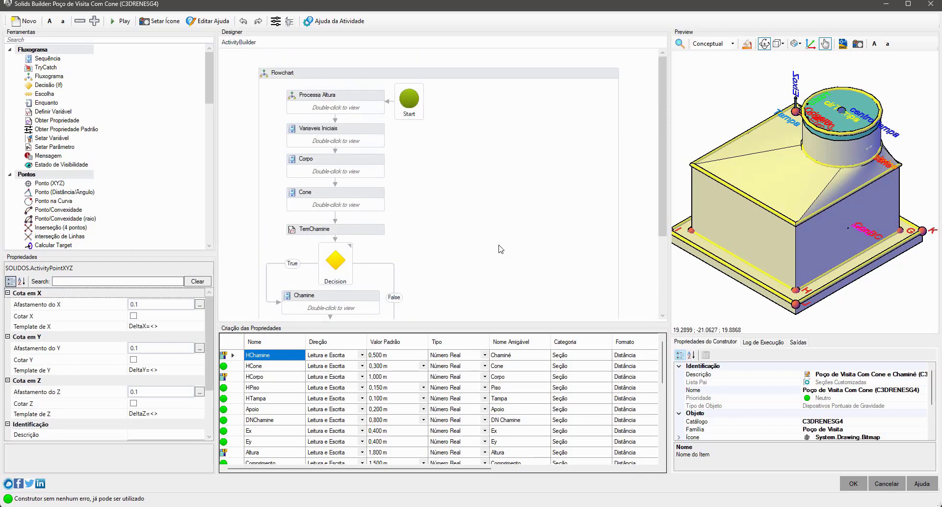
{"action": "scroll", "coordinate": [355, 222], "scroll_direction": "down", "scroll_amount": 3}
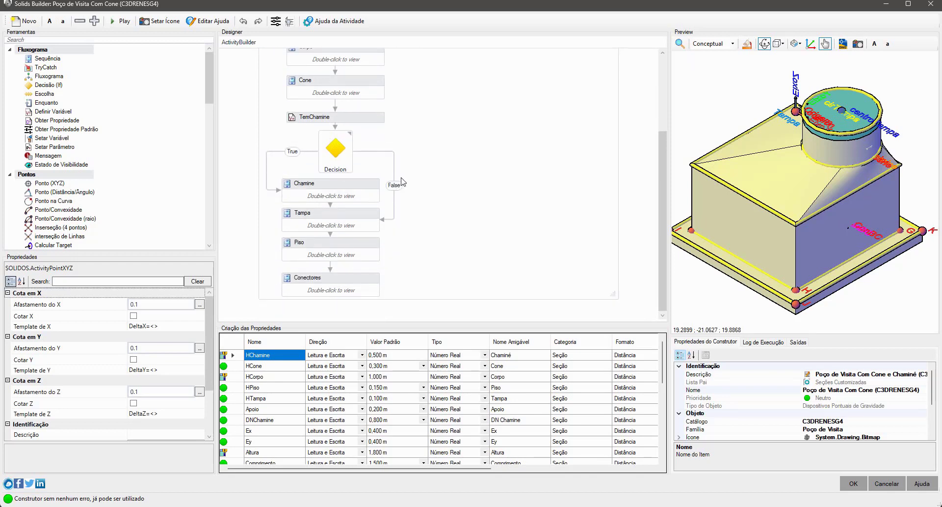
{"action": "double_click", "coordinate": [374, 283]}
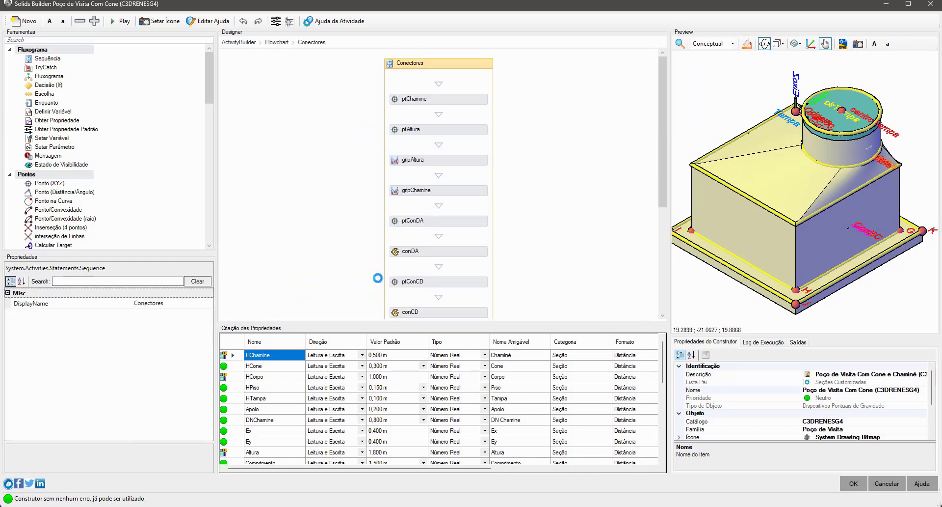
{"action": "scroll", "coordinate": [463, 183], "scroll_direction": "down", "scroll_amount": 5}
{"action": "scroll", "coordinate": [533, 150], "scroll_direction": "down", "scroll_amount": 1}
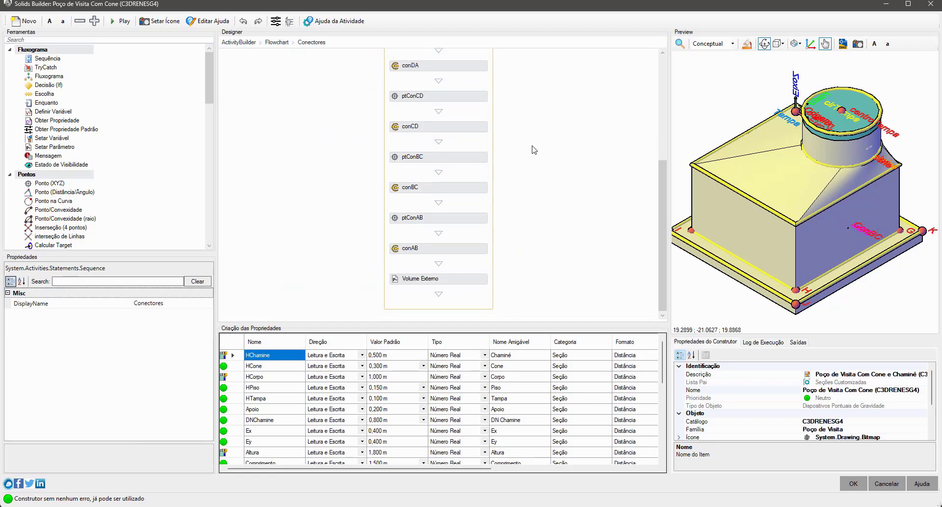
{"action": "scroll", "coordinate": [534, 149], "scroll_direction": "up", "scroll_amount": 8}
{"action": "scroll", "coordinate": [534, 149], "scroll_direction": "down", "scroll_amount": 8}
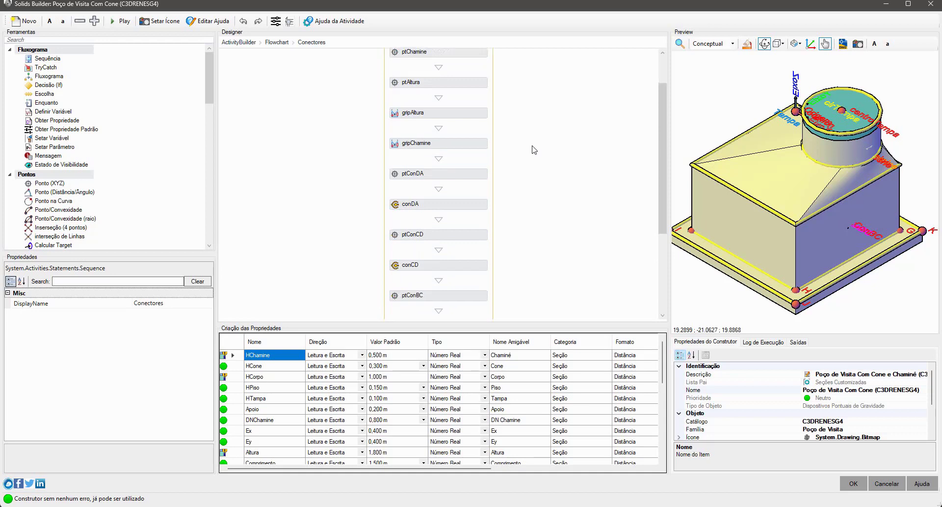
Inspect the Tampa solid inside the flowchart's Tampa sequence, and find the Sólido Predefinido tool among the Sólidos tools.
{"action": "left_click", "coordinate": [277, 42]}
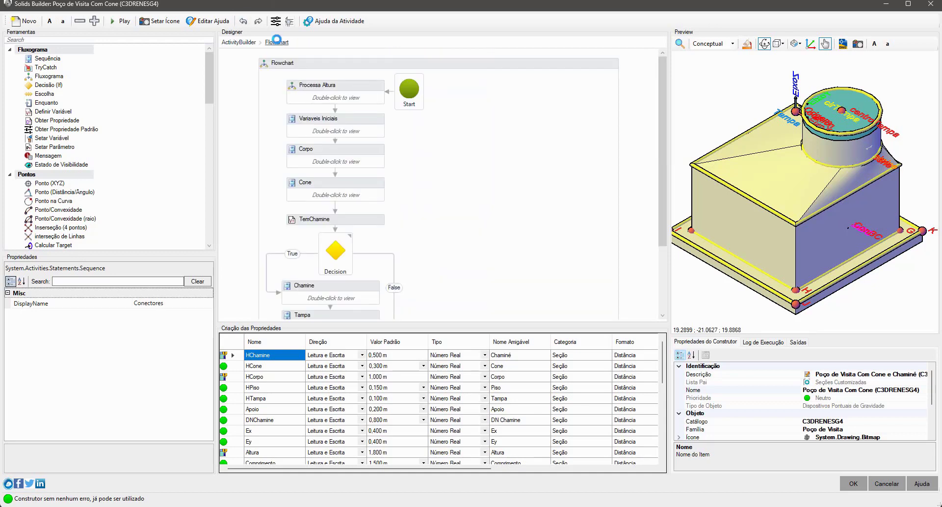
{"action": "scroll", "coordinate": [501, 198], "scroll_direction": "down", "scroll_amount": 3}
{"action": "scroll", "coordinate": [501, 198], "scroll_direction": "down", "scroll_amount": 1}
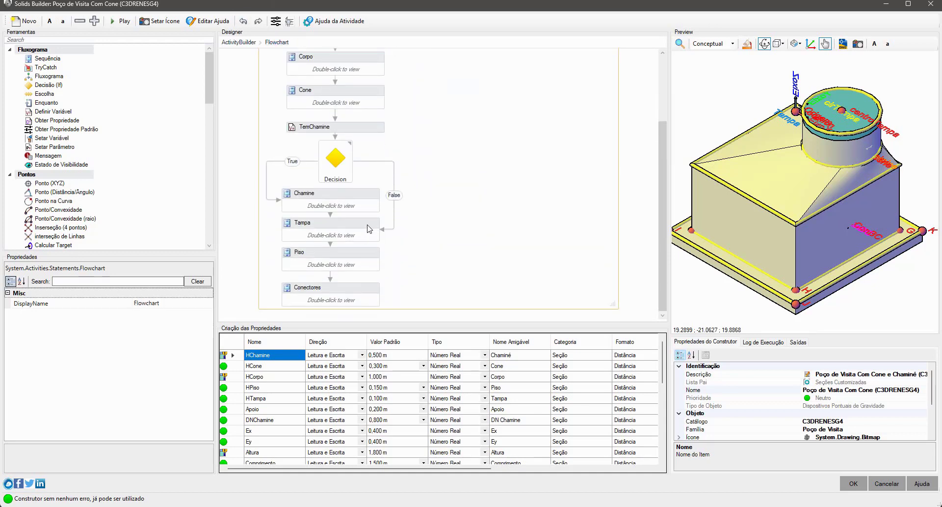
{"action": "double_click", "coordinate": [369, 228]}
{"action": "left_click", "coordinate": [448, 237]}
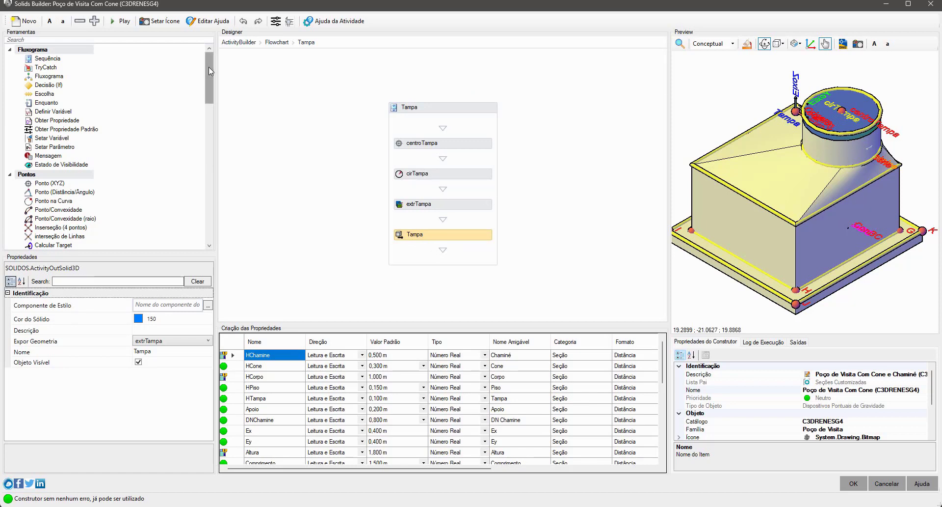
{"action": "left_click_drag", "start_coordinate": [209, 68], "coordinate": [212, 151]}
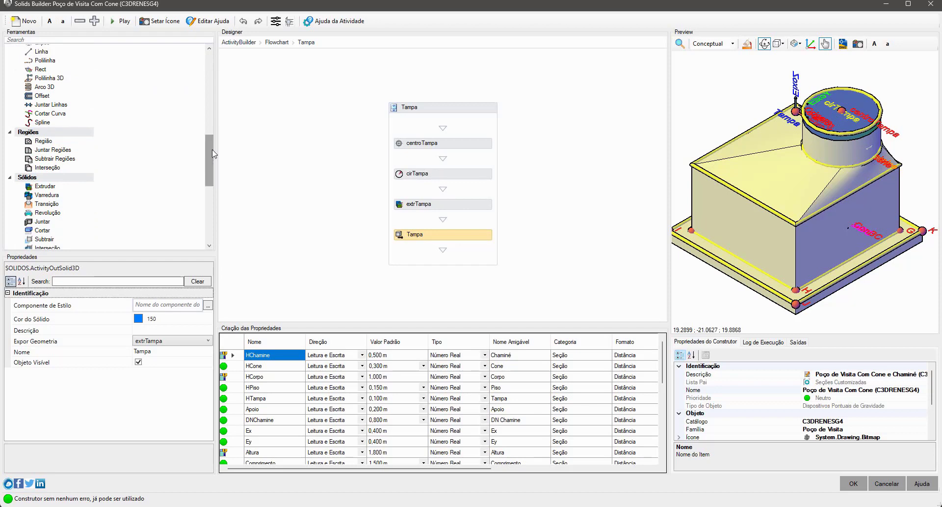
{"action": "left_click_drag", "start_coordinate": [212, 150], "coordinate": [212, 184]}
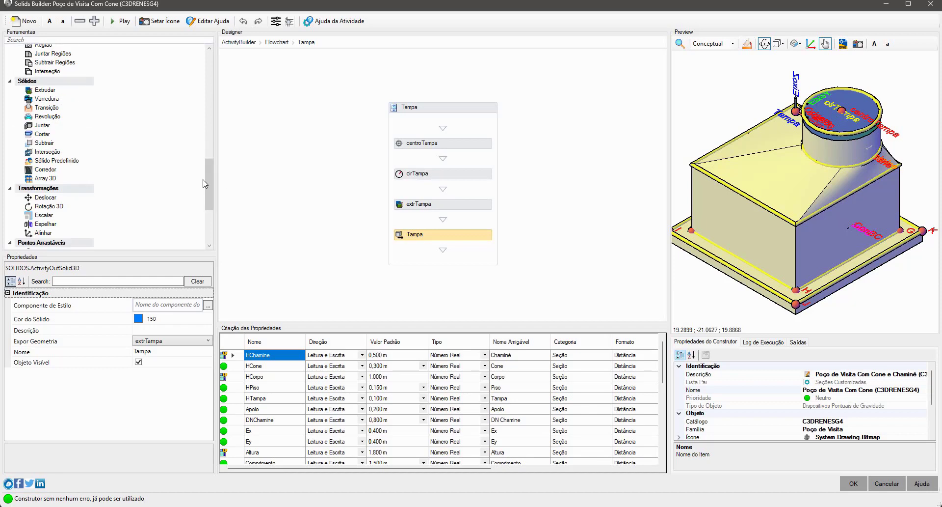
{"action": "left_click", "coordinate": [76, 161]}
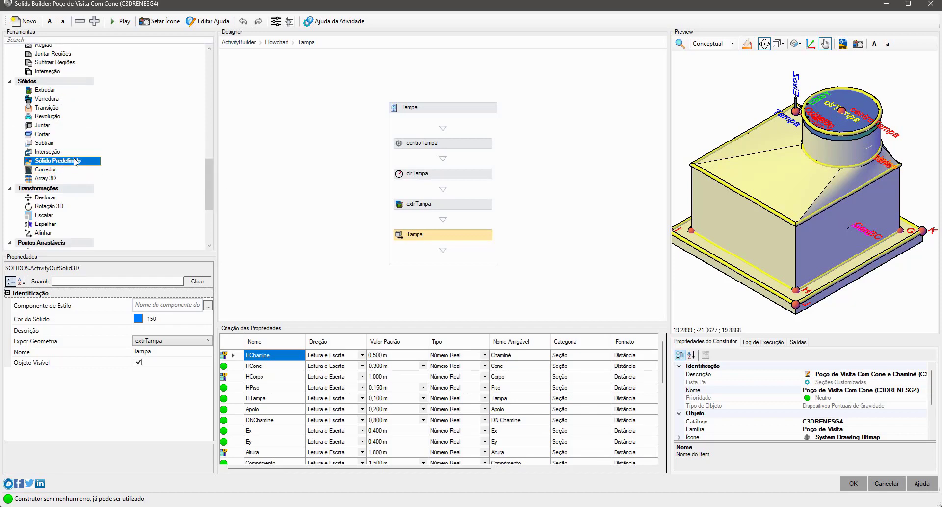
Look into the Conectores sequence once more and return to the flowchart.
{"action": "left_click", "coordinate": [273, 42]}
{"action": "scroll", "coordinate": [525, 214], "scroll_direction": "down", "scroll_amount": 4}
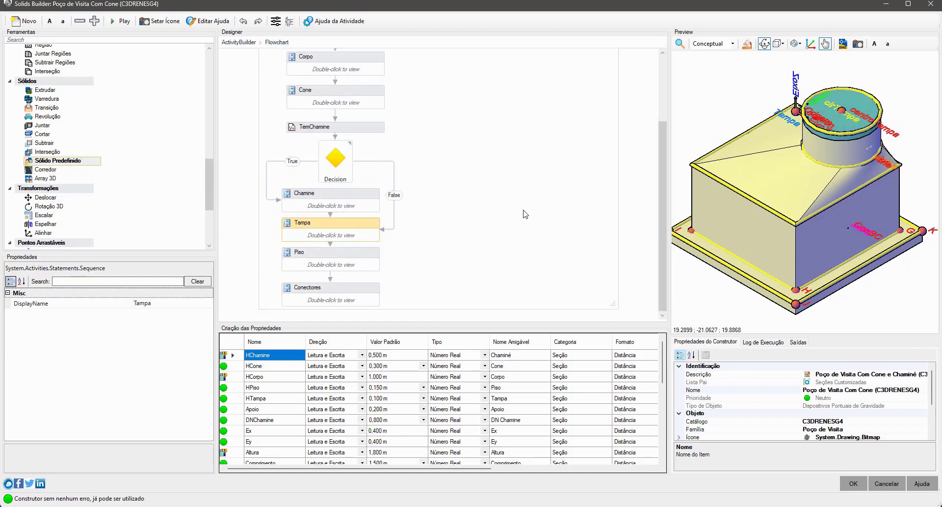
{"action": "double_click", "coordinate": [367, 300]}
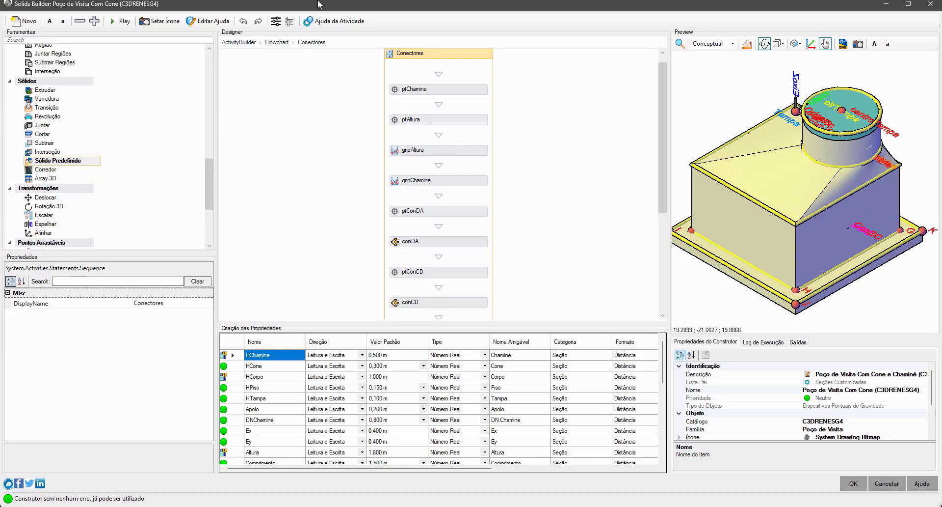
{"action": "left_click", "coordinate": [277, 42]}
Add a Sequência beside Conectores in the flowchart, link Conectores to it, and name it "Logo 3d".
{"action": "scroll", "coordinate": [163, 117], "scroll_direction": "up", "scroll_amount": 5}
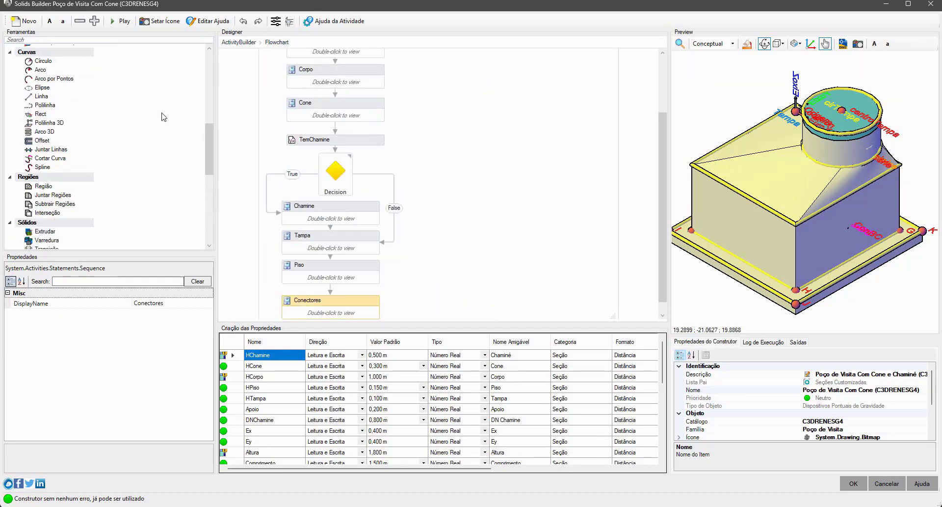
{"action": "scroll", "coordinate": [164, 117], "scroll_direction": "up", "scroll_amount": 5}
{"action": "left_click_drag", "start_coordinate": [54, 58], "coordinate": [459, 295]}
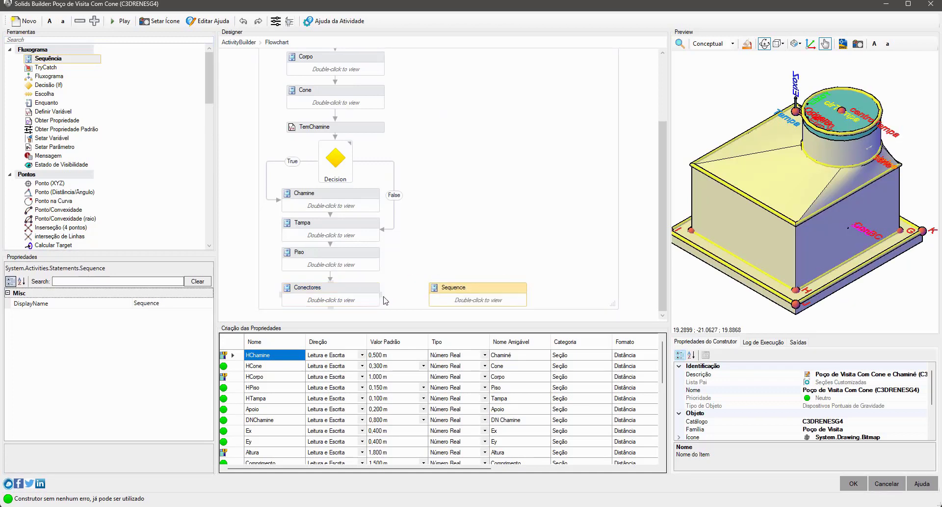
{"action": "left_click_drag", "start_coordinate": [380, 295], "coordinate": [438, 295]}
{"action": "left_click", "coordinate": [187, 303]}
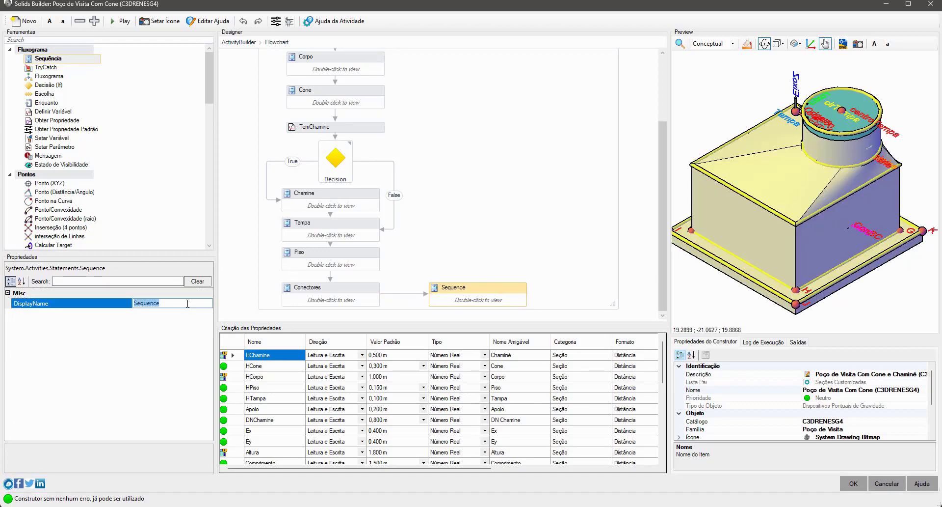
{"action": "type", "text": "Logo 3d"}
{"action": "key", "text": "Return"}
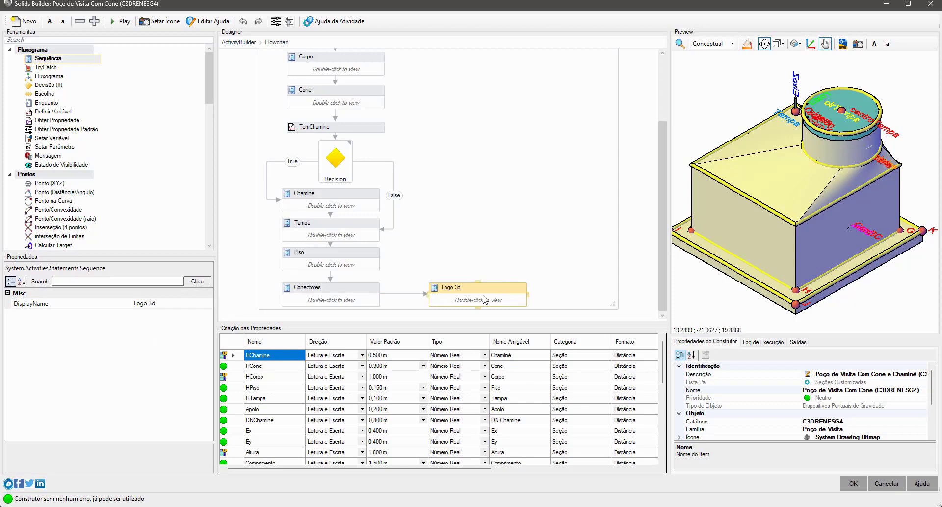
Open the Logo 3d sequence and add a Sólido Predefinido activity inside it.
{"action": "double_click", "coordinate": [485, 299]}
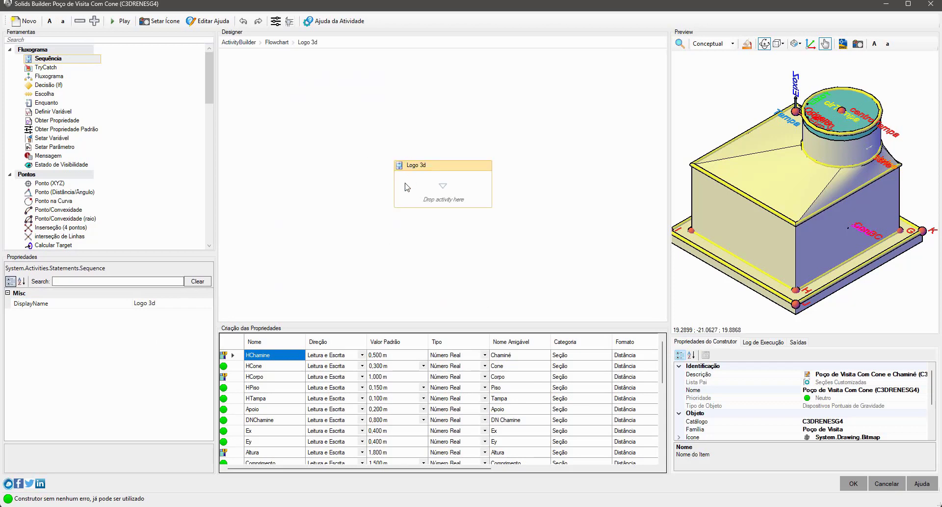
{"action": "left_click_drag", "start_coordinate": [208, 88], "coordinate": [209, 193]}
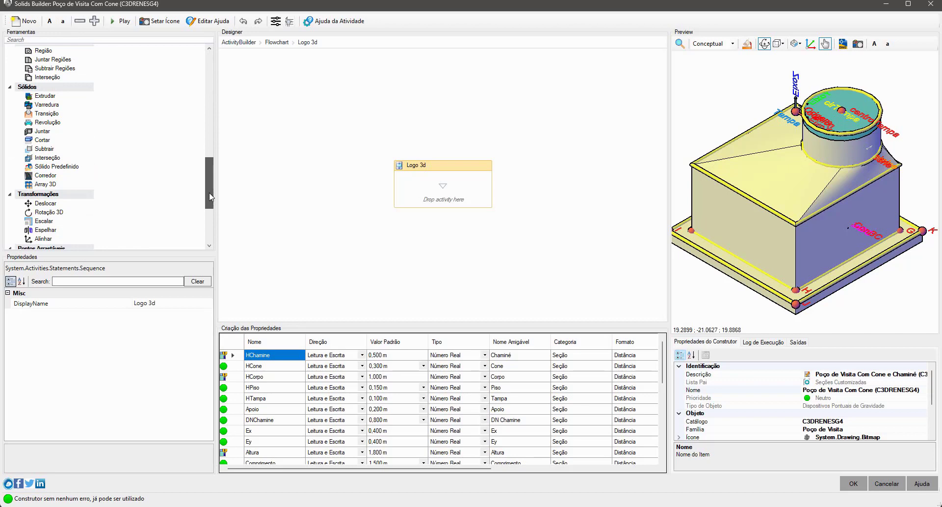
{"action": "left_click", "coordinate": [72, 168]}
{"action": "left_click_drag", "start_coordinate": [60, 170], "coordinate": [425, 199]}
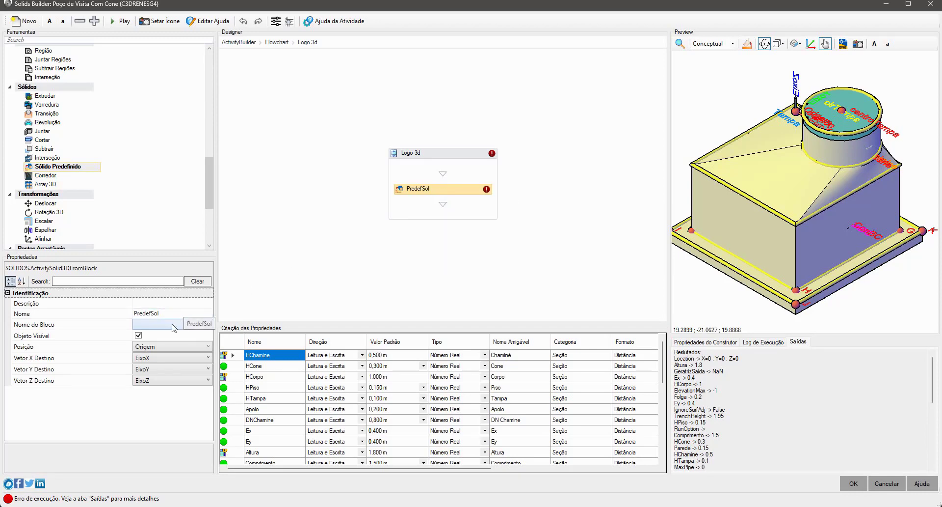
Set the predefined solid's block to TBN2NET and its position to centroTampa.
{"action": "left_click", "coordinate": [157, 324]}
{"action": "scroll", "coordinate": [179, 436], "scroll_direction": "down", "scroll_amount": 1}
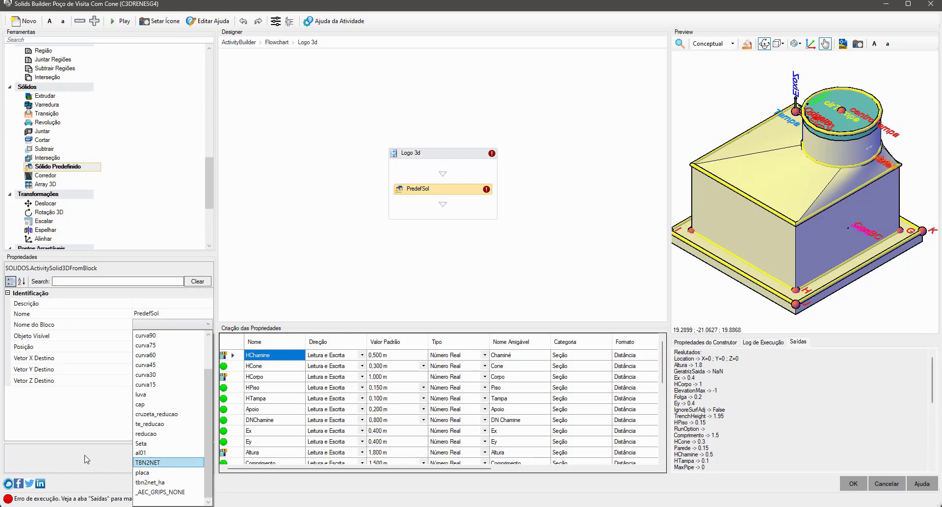
{"action": "key", "text": "Return"}
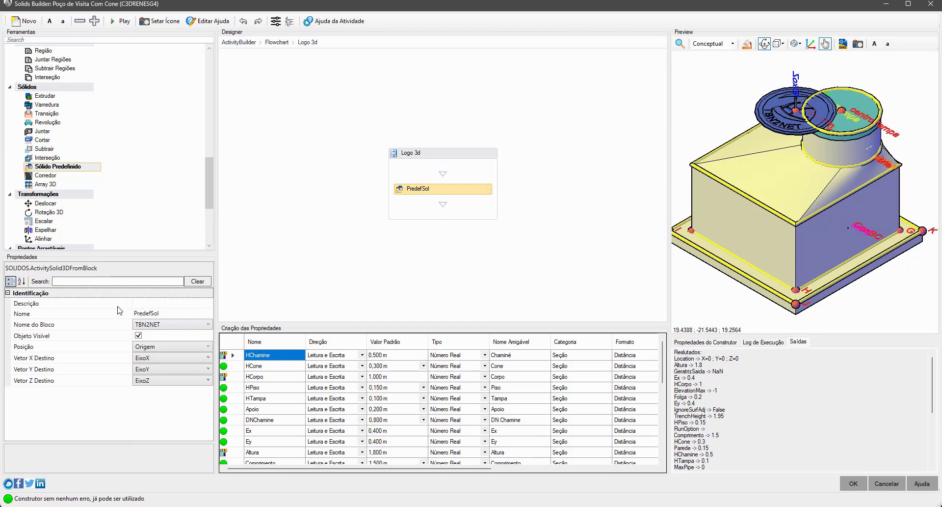
{"action": "left_click", "coordinate": [116, 351]}
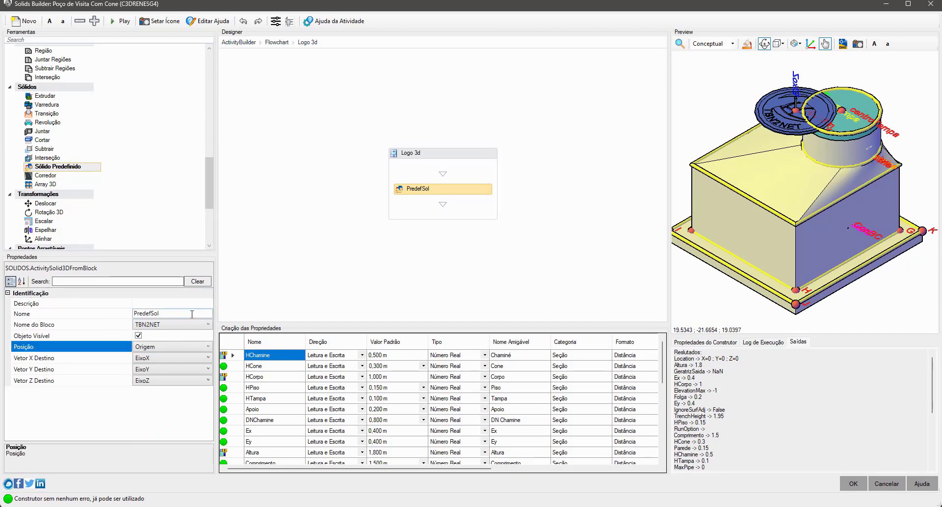
{"action": "left_click", "coordinate": [171, 347]}
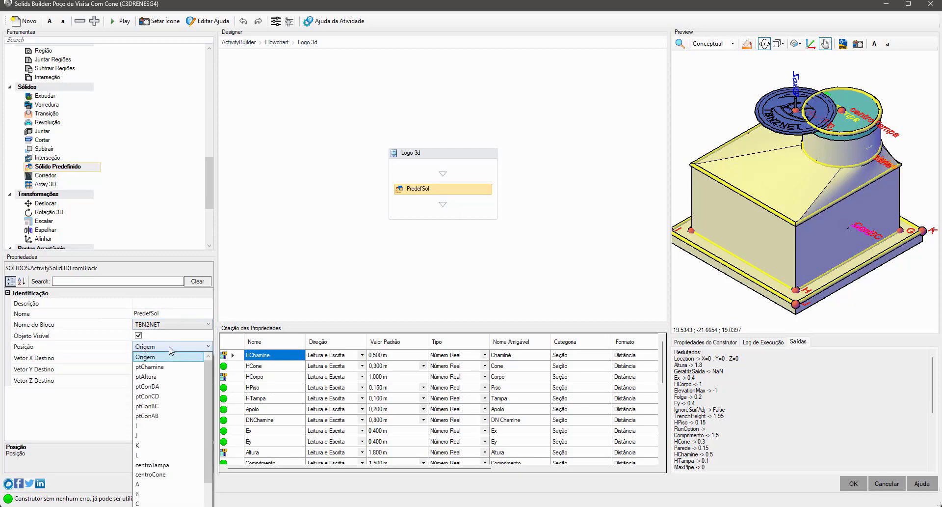
{"action": "left_click", "coordinate": [162, 465]}
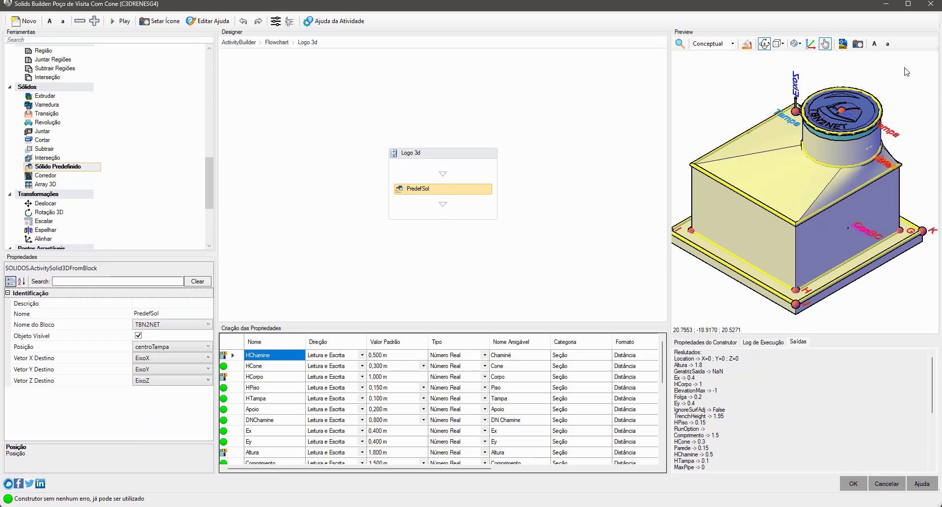
Select the cirTampa circle around the lid in the preview and make it invisible.
{"action": "scroll", "coordinate": [906, 105], "scroll_direction": "up", "scroll_amount": 10}
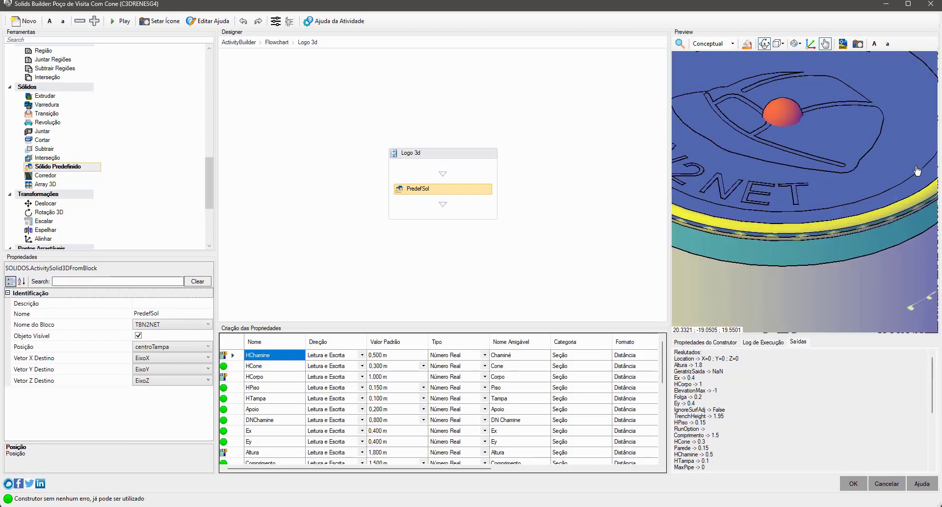
{"action": "scroll", "coordinate": [917, 170], "scroll_direction": "down", "scroll_amount": 10}
{"action": "scroll", "coordinate": [886, 128], "scroll_direction": "up", "scroll_amount": 5}
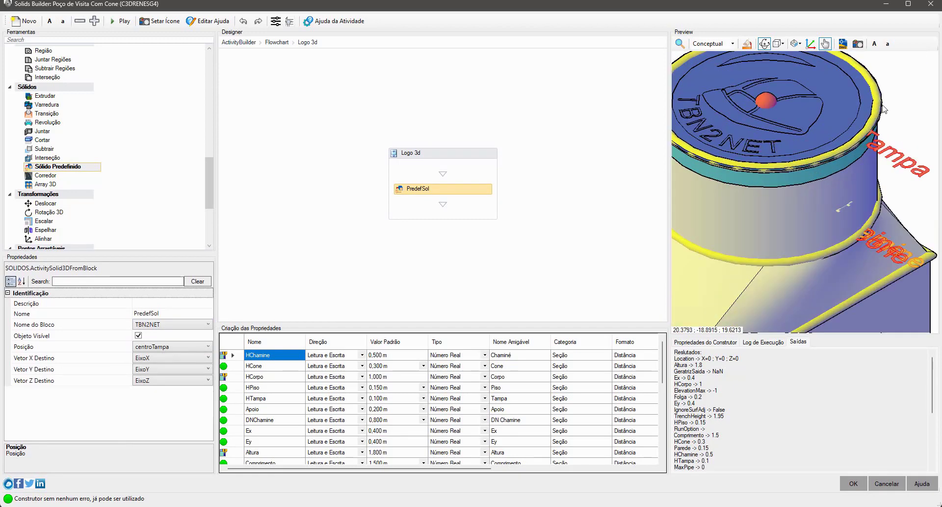
{"action": "left_click", "coordinate": [883, 100]}
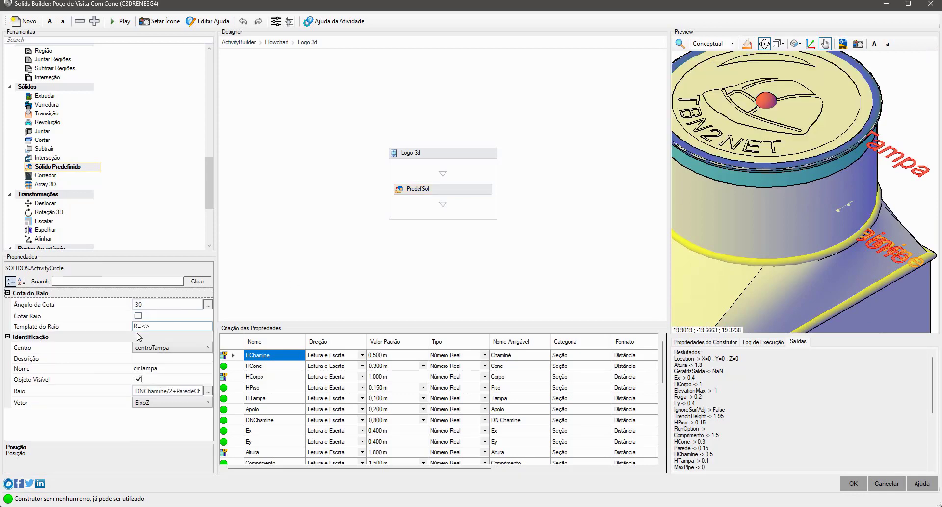
{"action": "left_click", "coordinate": [139, 379]}
{"action": "left_click", "coordinate": [138, 379]}
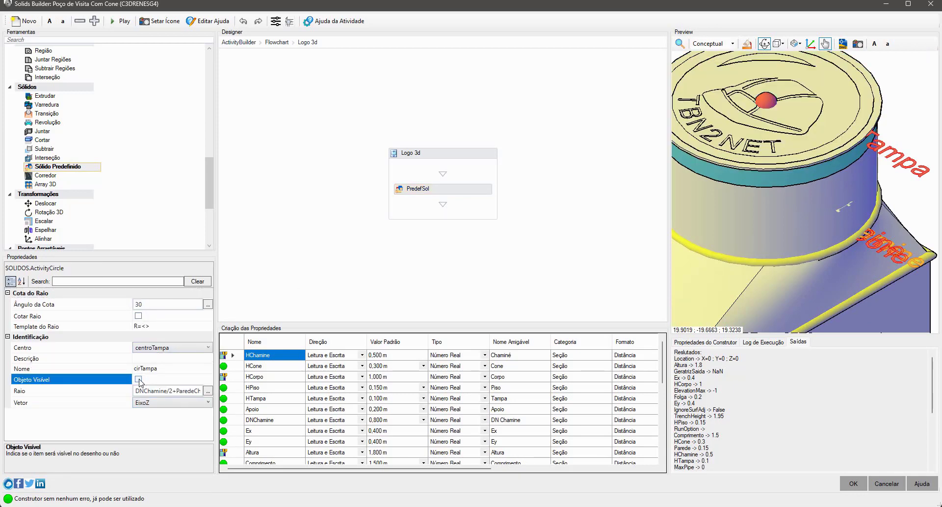
Accept the device's changes in Solids Builder and confirm the Seções Customizadas list.
{"action": "scroll", "coordinate": [898, 183], "scroll_direction": "up", "scroll_amount": 2}
{"action": "left_click_drag", "start_coordinate": [897, 180], "coordinate": [812, 133]}
{"action": "middle_click_drag", "start_coordinate": [787, 132], "coordinate": [941, 111]}
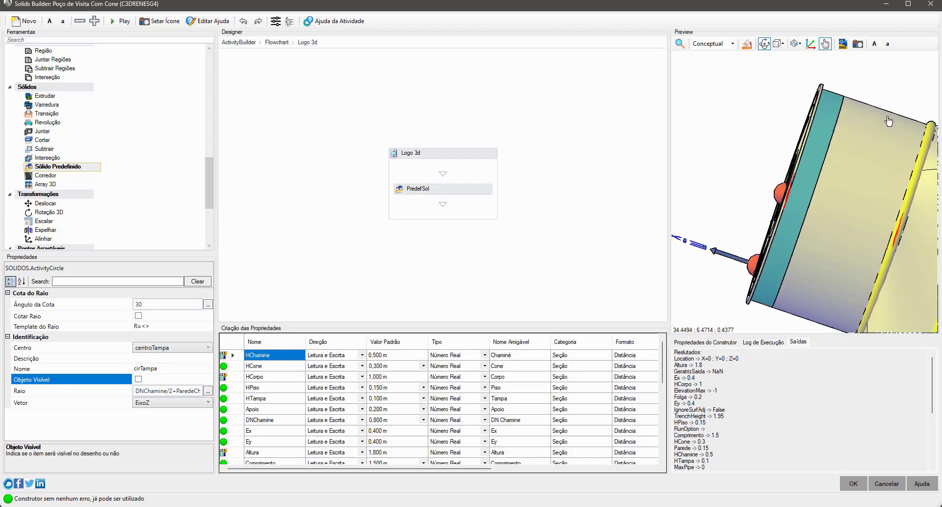
{"action": "left_click_drag", "start_coordinate": [871, 126], "coordinate": [841, 255]}
{"action": "left_click_drag", "start_coordinate": [856, 155], "coordinate": [829, 233]}
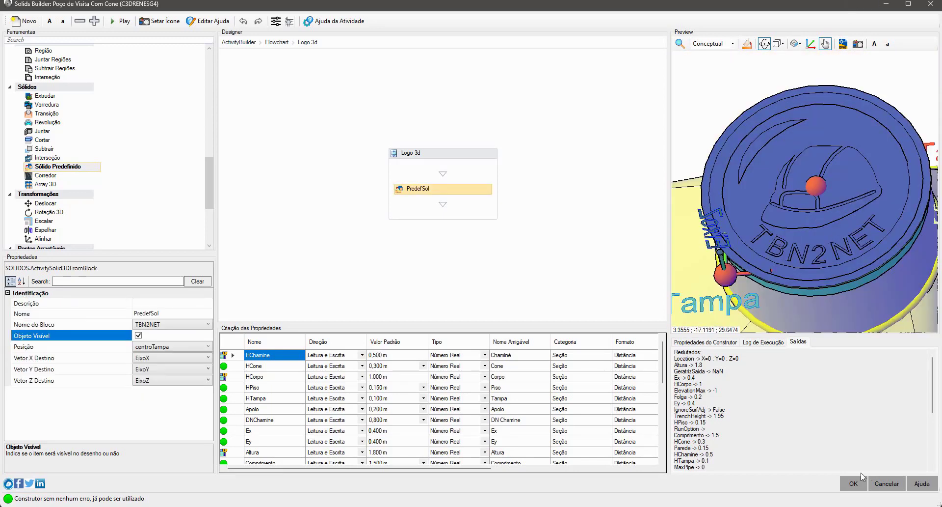
{"action": "left_click", "coordinate": [854, 484]}
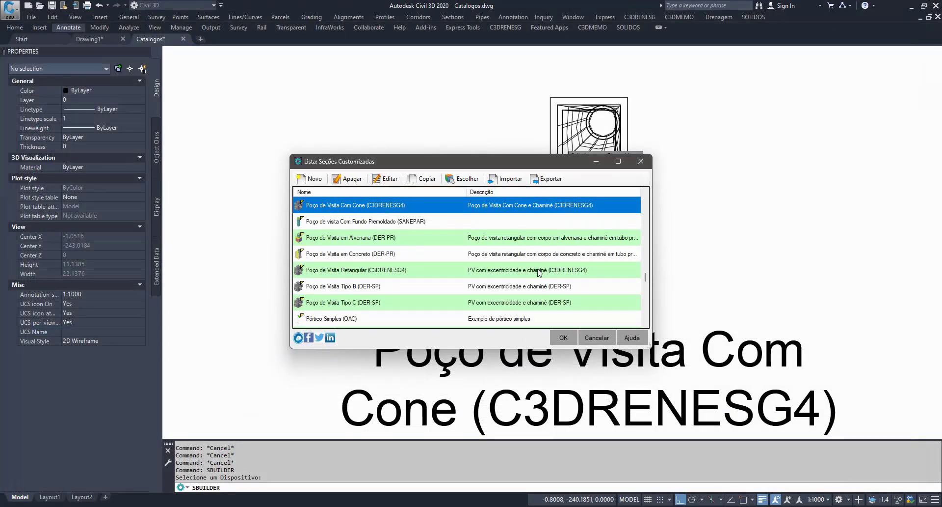
{"action": "left_click", "coordinate": [563, 338]}
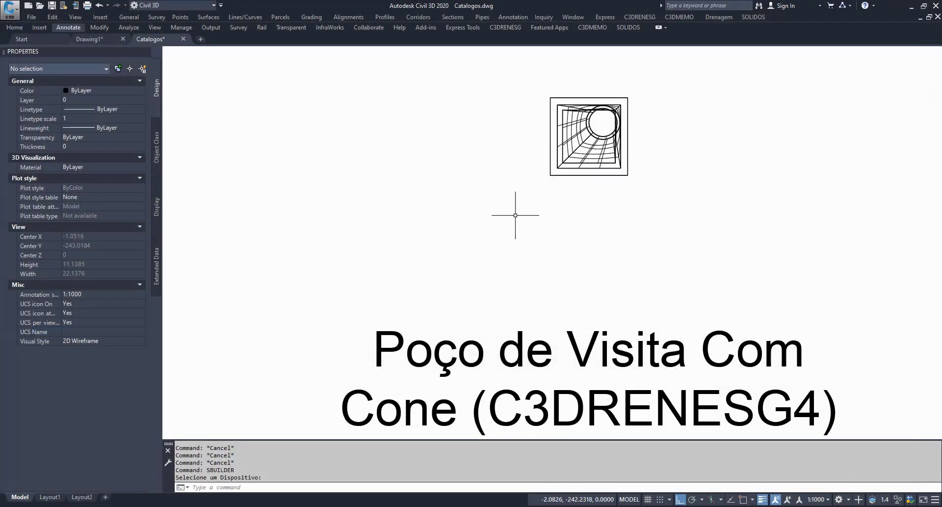
{"action": "type", "text": "insert"}
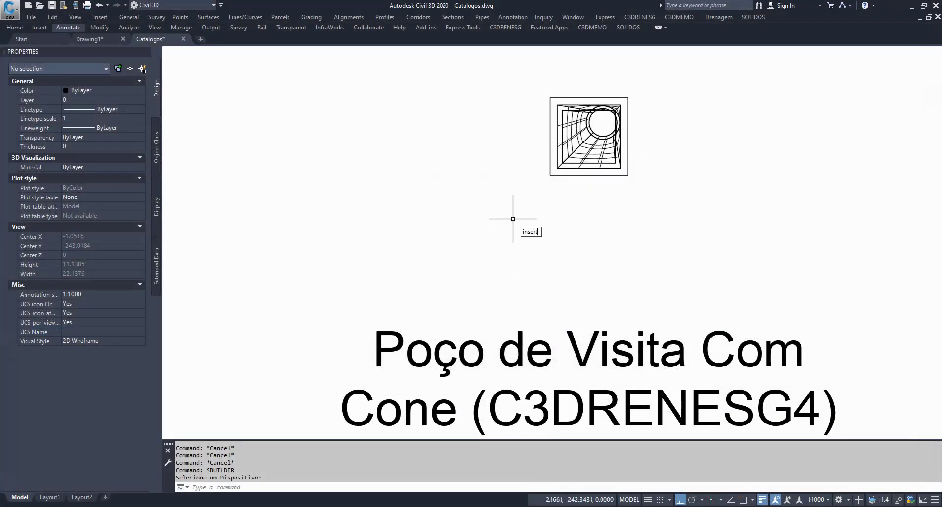
{"action": "key", "text": "Escape"}
{"action": "key", "text": "Escape"}
Select the TBN2NET logo block out in the Catalogos drawing and examine its scale properties.
{"action": "scroll", "coordinate": [687, 156], "scroll_direction": "down", "scroll_amount": 6}
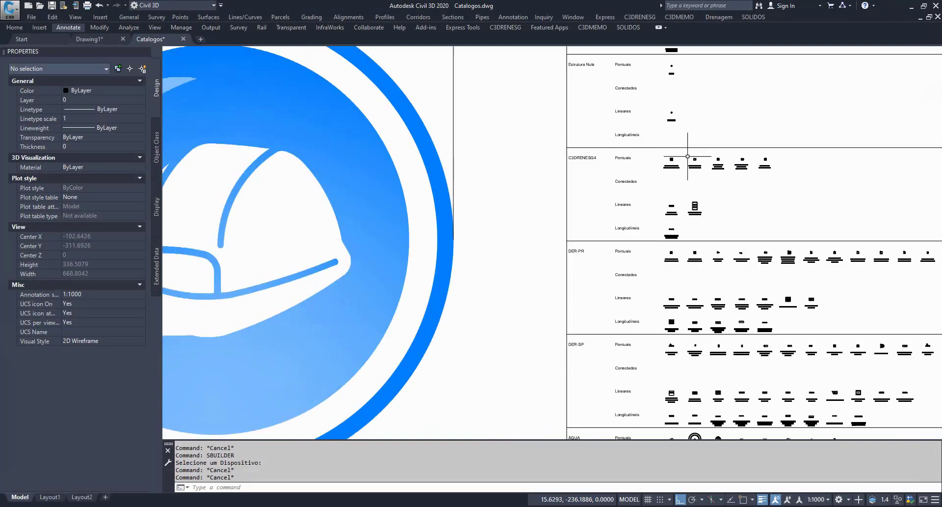
{"action": "scroll", "coordinate": [688, 156], "scroll_direction": "down", "scroll_amount": 4}
{"action": "left_click", "coordinate": [610, 162]}
{"action": "left_click", "coordinate": [570, 209]}
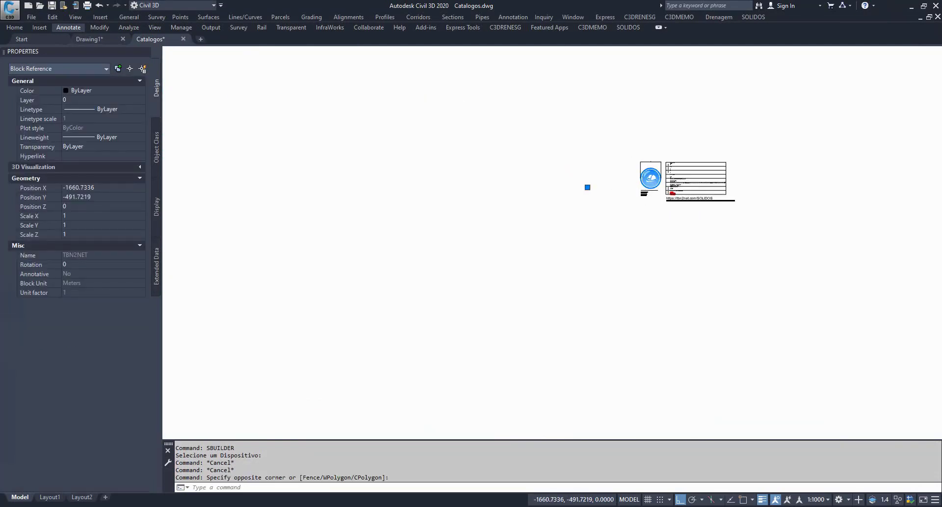
{"action": "scroll", "coordinate": [623, 206], "scroll_direction": "up", "scroll_amount": 10}
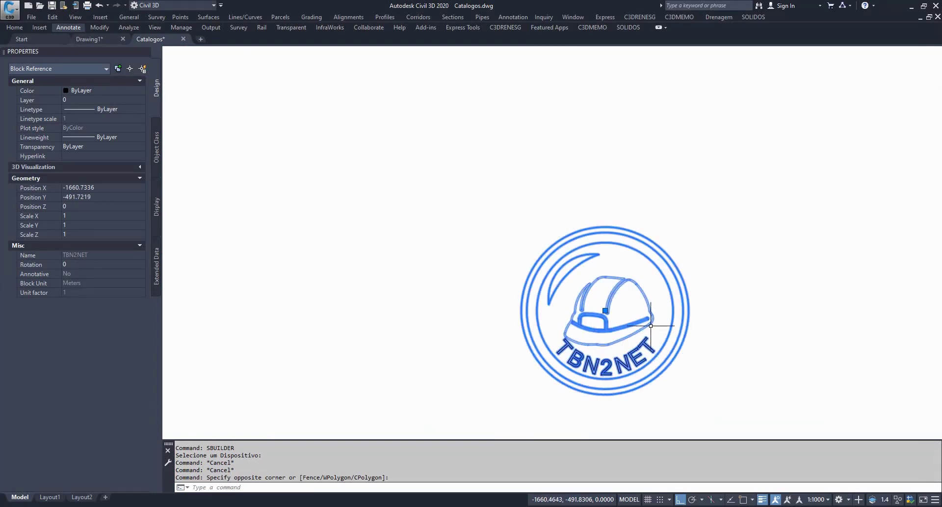
{"action": "scroll", "coordinate": [650, 325], "scroll_direction": "up", "scroll_amount": 4}
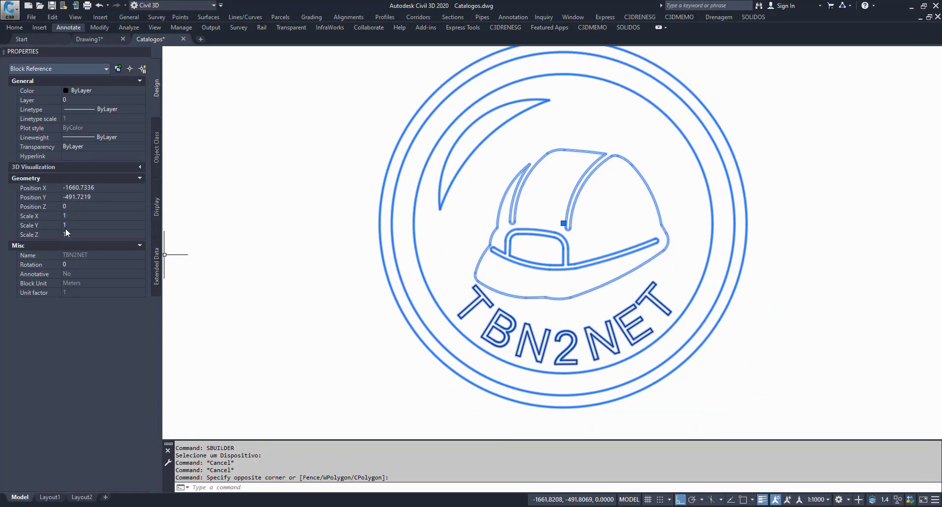
{"action": "key", "text": "Escape"}
{"action": "key", "text": "Escape"}
Measure the outer diameter of the TBN2NET logo between opposite quadrants of its outermost circle.
{"action": "type", "text": "di"}
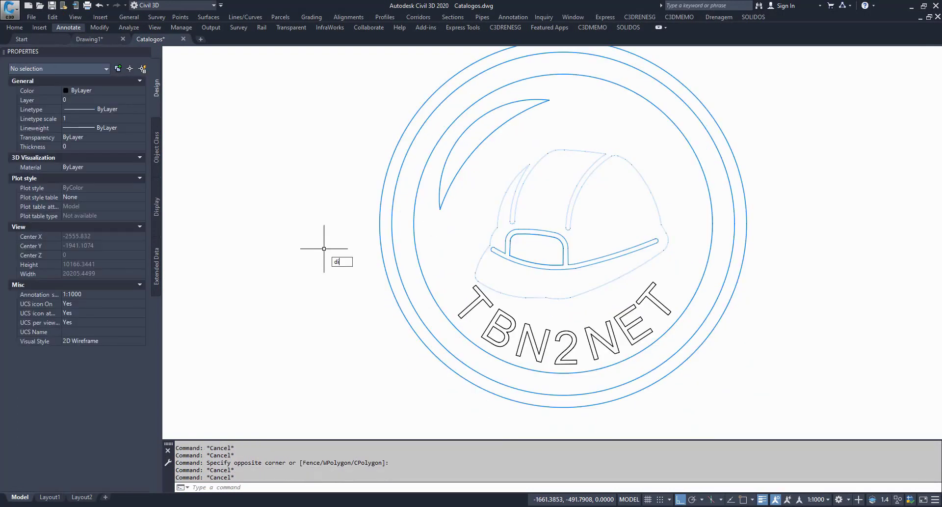
{"action": "key", "text": "Return"}
{"action": "right_click", "coordinate": [486, 244], "text": "shift"}
{"action": "left_click", "coordinate": [525, 431]}
{"action": "left_click", "coordinate": [380, 223]}
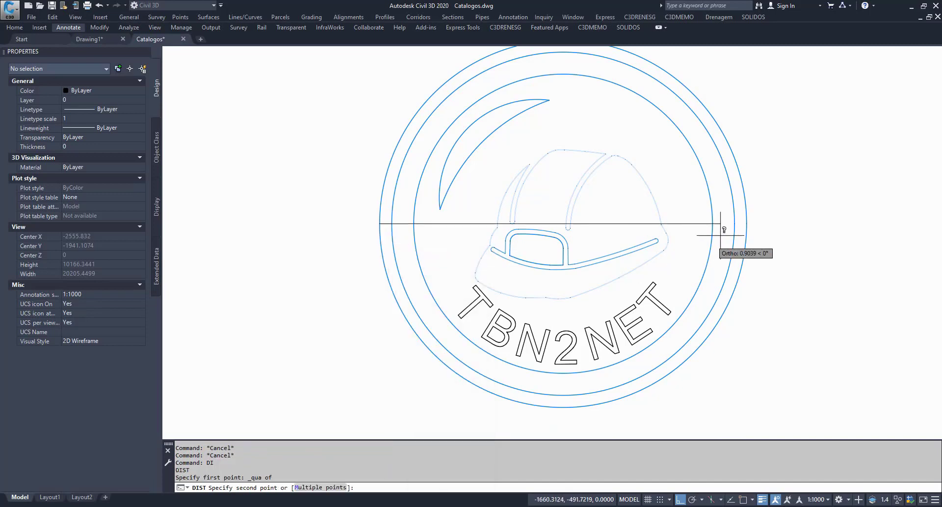
{"action": "right_click", "coordinate": [746, 220], "text": "shift"}
{"action": "key", "text": "q"}
{"action": "left_click", "coordinate": [746, 220]}
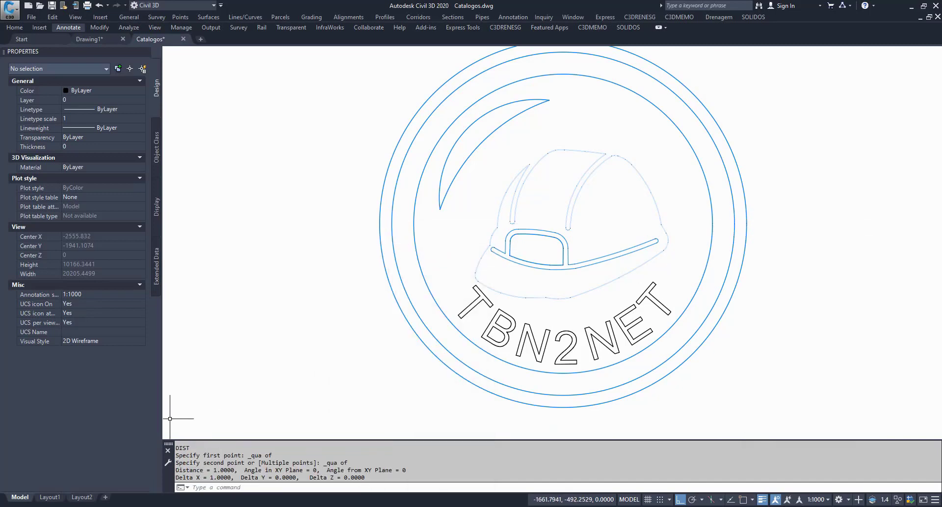
{"action": "left_click_drag", "start_coordinate": [214, 469], "coordinate": [231, 470]}
Return to the Poço de Visita Com Cone device in the C3DRENESG4 row of the catalogue drawing.
{"action": "scroll", "coordinate": [288, 336], "scroll_direction": "down", "scroll_amount": 14}
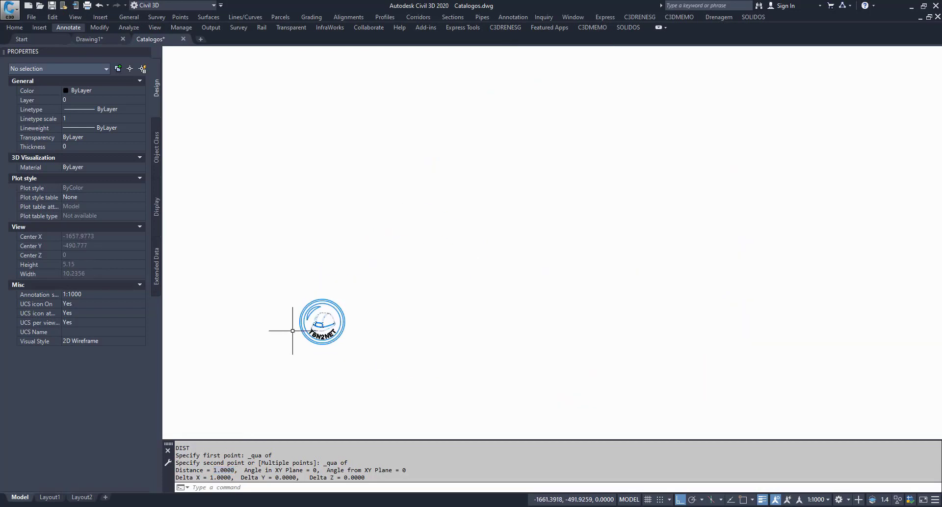
{"action": "scroll", "coordinate": [522, 281], "scroll_direction": "up", "scroll_amount": 15}
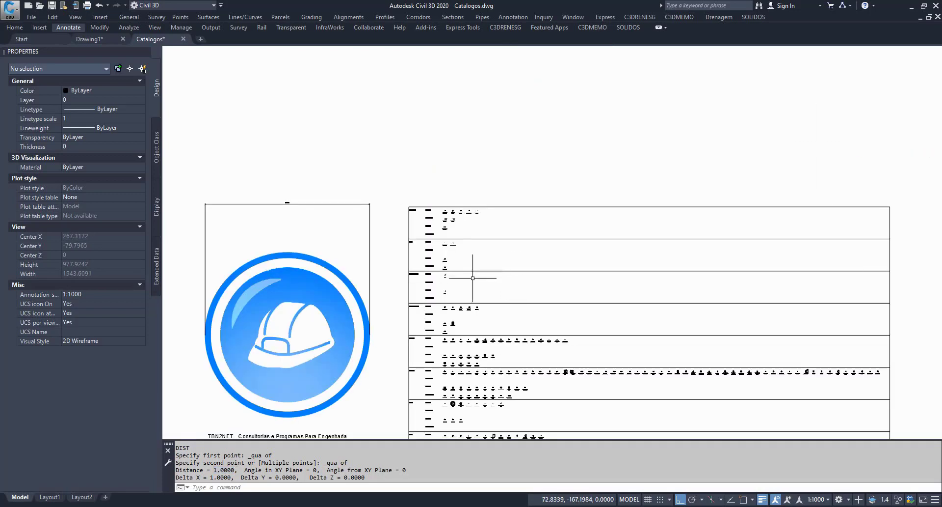
{"action": "mouse_move", "coordinate": [413, 295]}
{"action": "middle_mouse_down"}
{"action": "mouse_move", "coordinate": [507, 336]}
{"action": "mouse_move", "coordinate": [508, 468]}
{"action": "mouse_move", "coordinate": [515, 135]}
{"action": "middle_mouse_up"}
{"action": "scroll", "coordinate": [533, 291], "scroll_direction": "up", "scroll_amount": 6}
{"action": "middle_click_drag", "start_coordinate": [712, 271], "coordinate": [585, 329]}
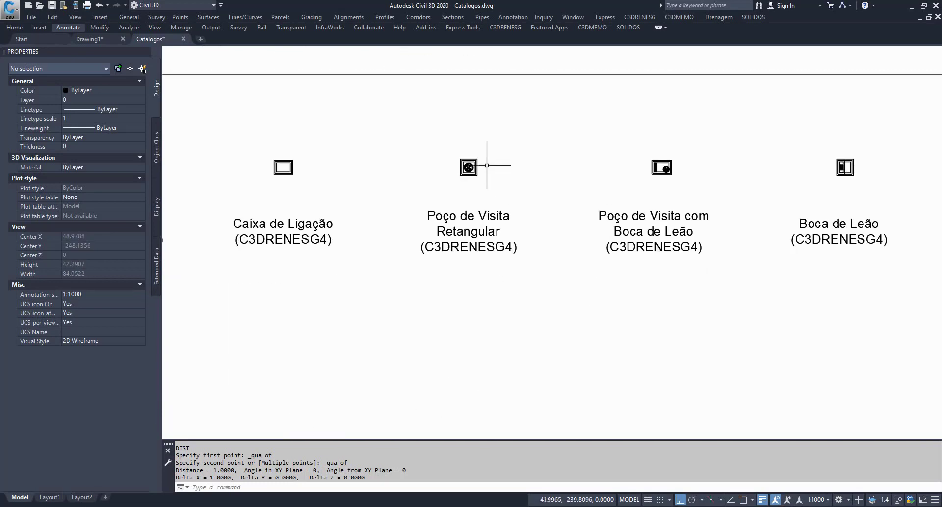
{"action": "scroll", "coordinate": [482, 166], "scroll_direction": "up", "scroll_amount": 4}
{"action": "scroll", "coordinate": [528, 196], "scroll_direction": "down", "scroll_amount": 4}
{"action": "middle_click_drag", "start_coordinate": [425, 197], "coordinate": [786, 209]}
{"action": "scroll", "coordinate": [492, 201], "scroll_direction": "up", "scroll_amount": 13}
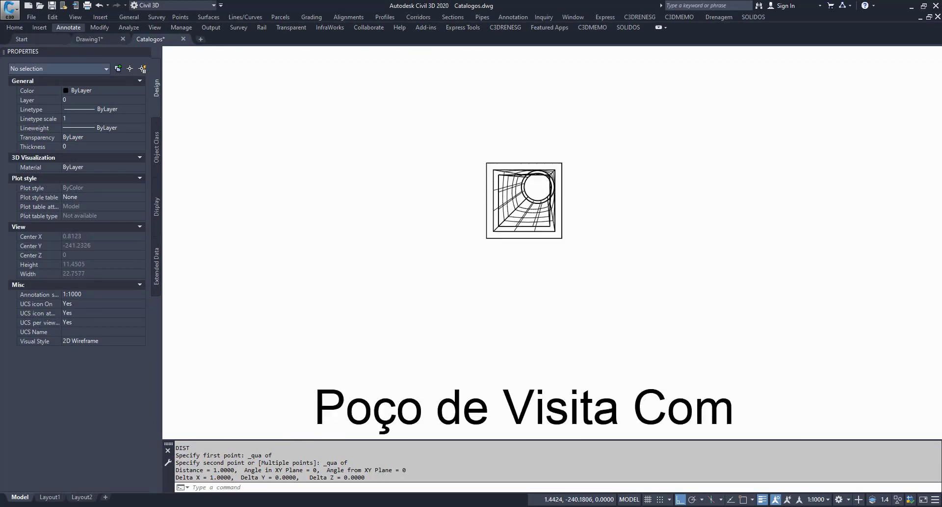
{"action": "type", "text": "sv"}
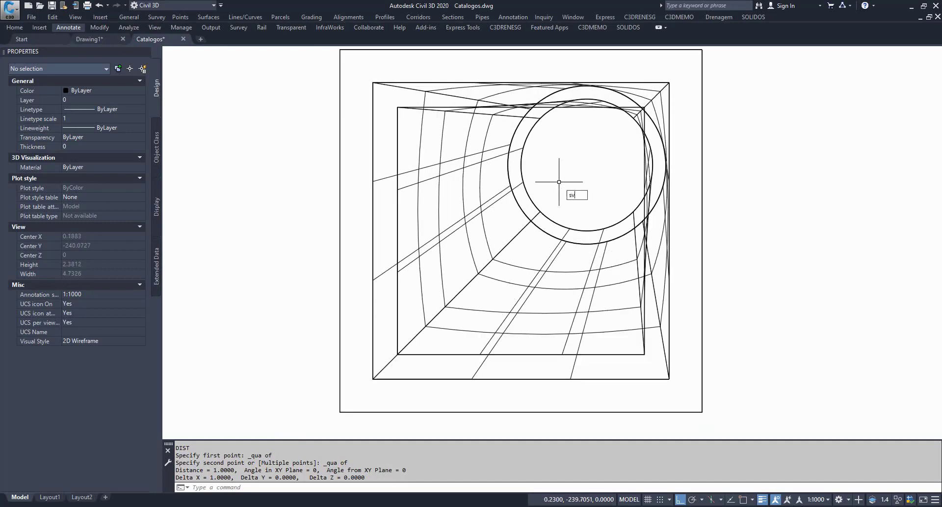
{"action": "key", "text": "Escape"}
{"action": "key", "text": "Escape"}
{"action": "key", "text": "Escape"}
Run SBUILDER, choose the Poço de Visita Com Cone device from the drawing and open it for editing.
{"action": "type", "text": "sb"}
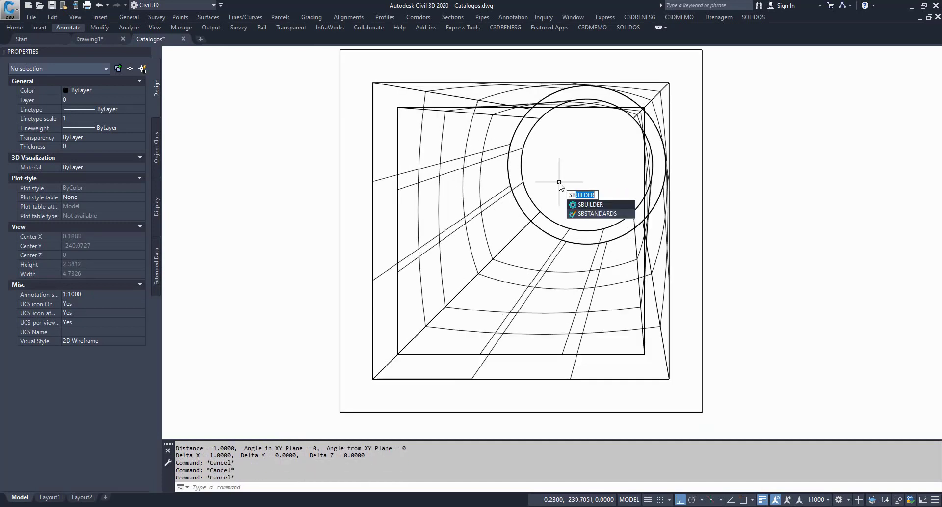
{"action": "key", "text": "Return"}
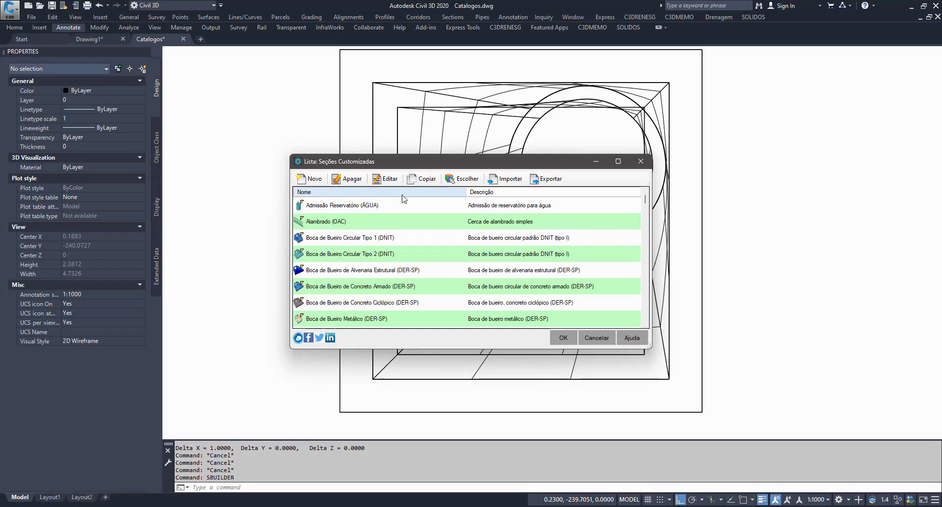
{"action": "left_click", "coordinate": [461, 179]}
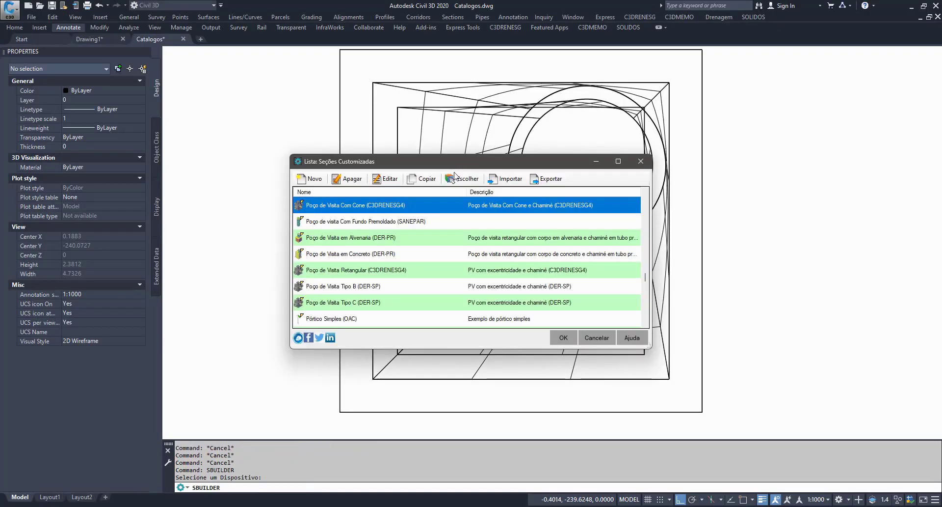
{"action": "left_click", "coordinate": [387, 183]}
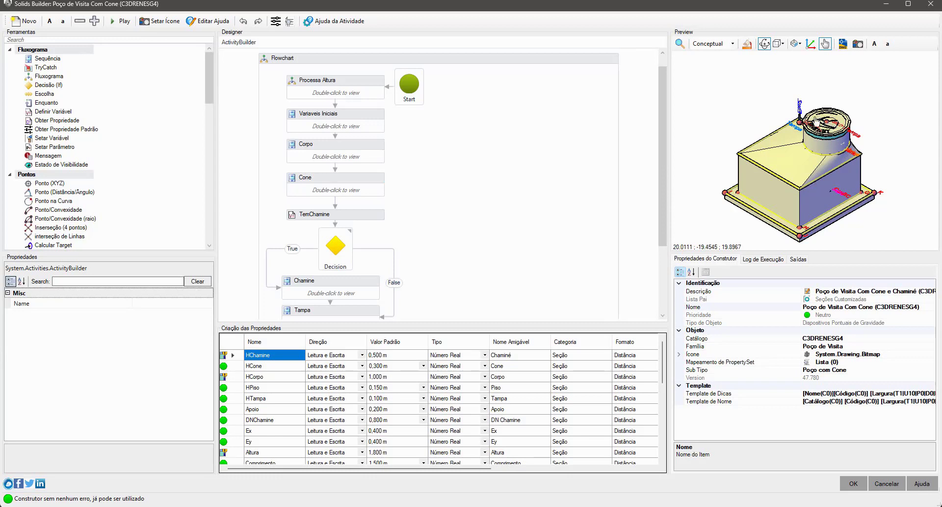
Open the Logo 3d sequence and inspect how the logo fits the lid by selecting the extrTampa solid in the preview.
{"action": "scroll", "coordinate": [541, 196], "scroll_direction": "down", "scroll_amount": 3}
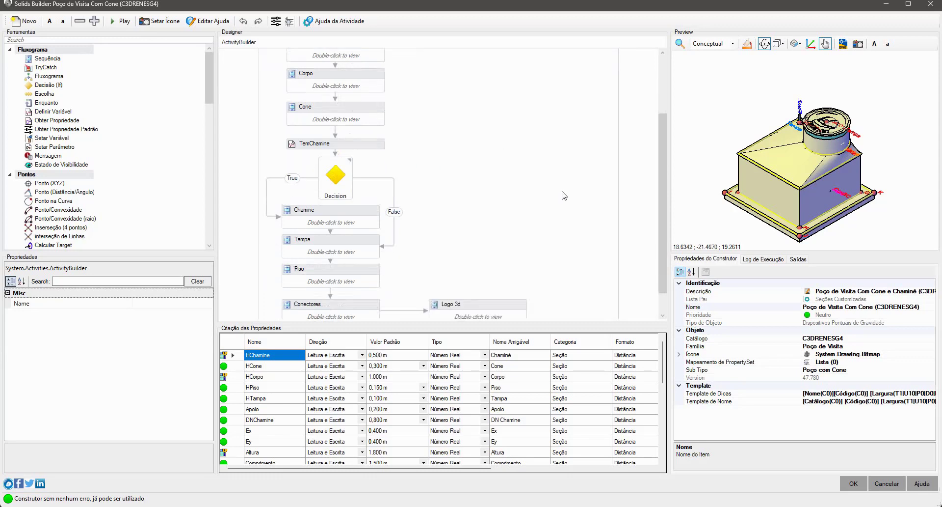
{"action": "double_click", "coordinate": [506, 294]}
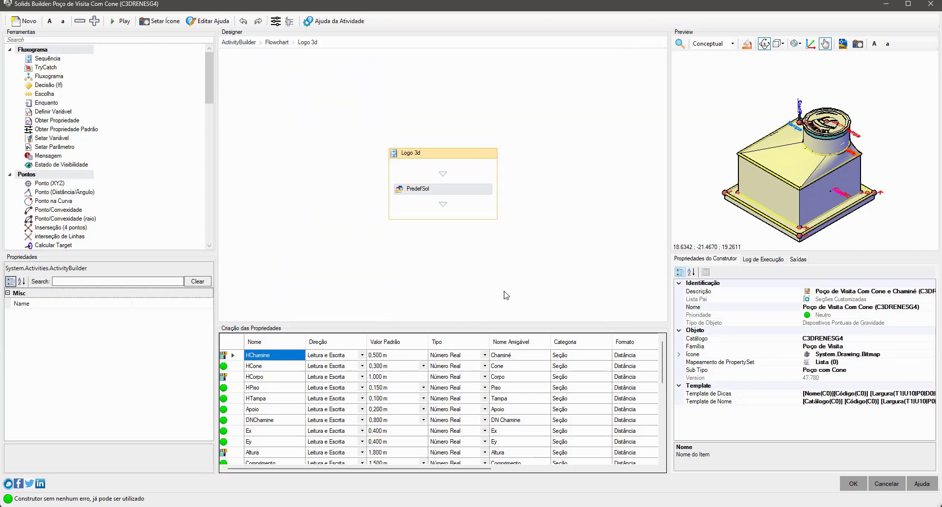
{"action": "scroll", "coordinate": [862, 142], "scroll_direction": "up", "scroll_amount": 1}
{"action": "scroll", "coordinate": [863, 143], "scroll_direction": "up", "scroll_amount": 3}
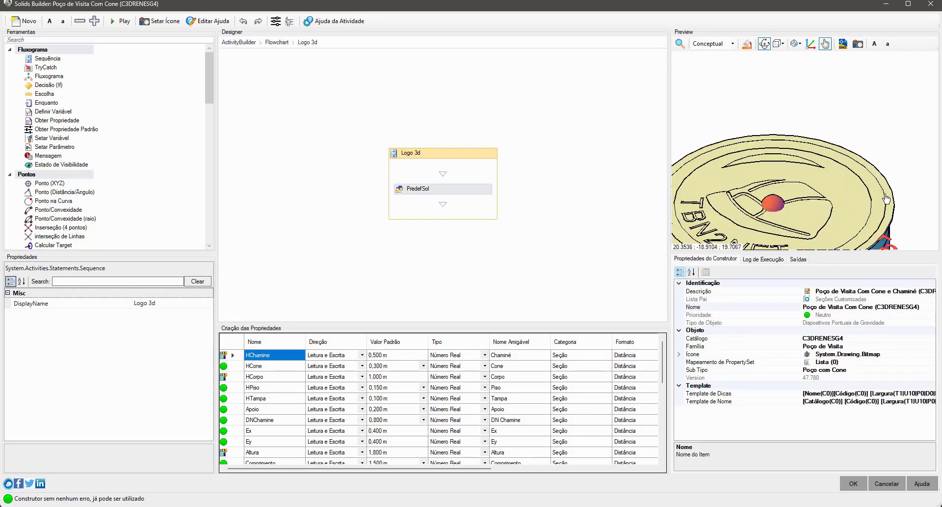
{"action": "left_click", "coordinate": [847, 126]}
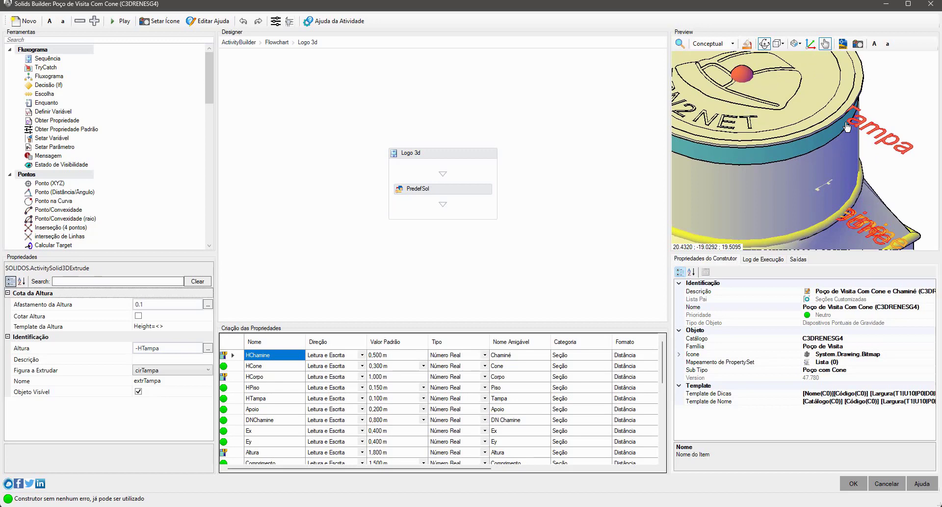
Open the Tampa sequence and check the full radius expression of the cirTampa circle.
{"action": "left_click", "coordinate": [277, 43]}
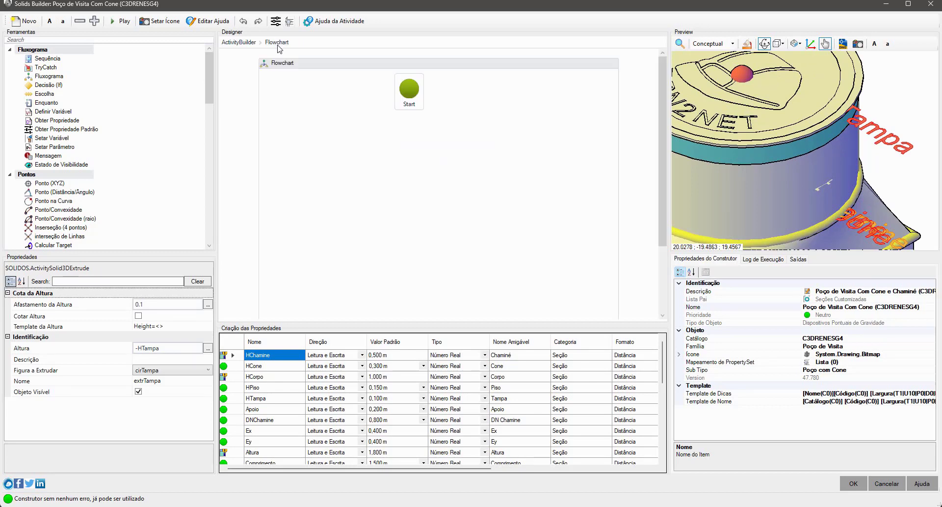
{"action": "scroll", "coordinate": [418, 156], "scroll_direction": "down", "scroll_amount": 2}
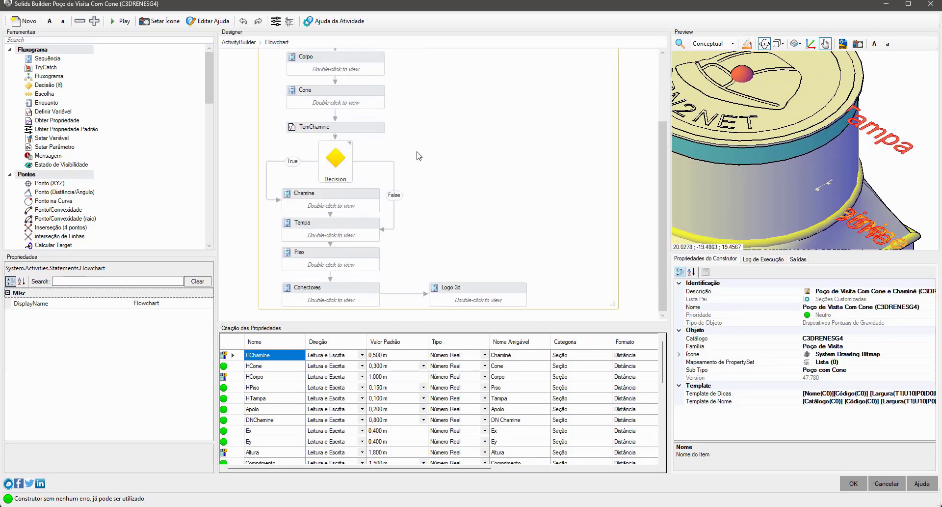
{"action": "double_click", "coordinate": [360, 229]}
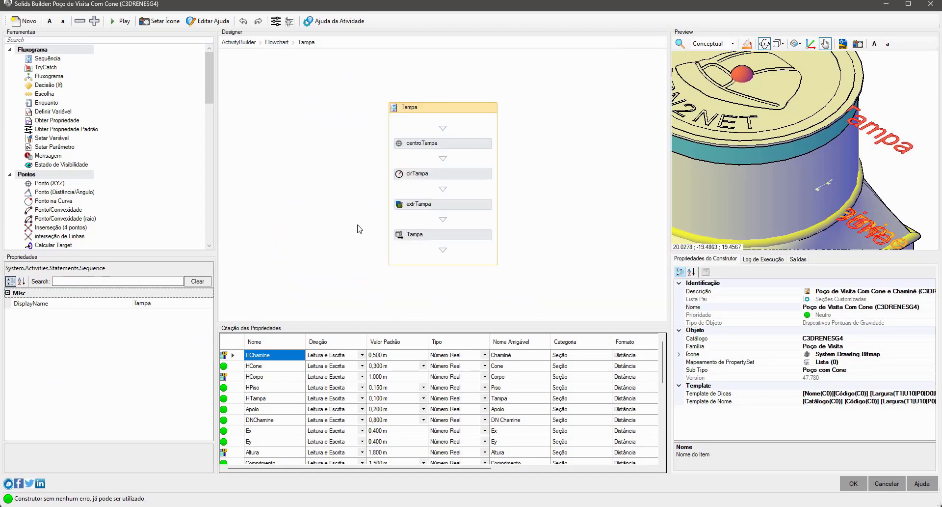
{"action": "left_click", "coordinate": [469, 175]}
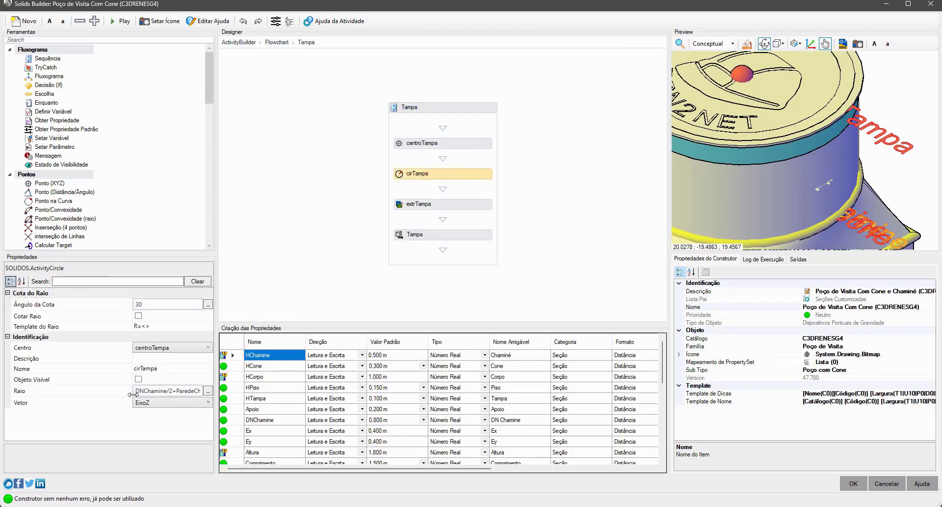
{"action": "left_click_drag", "start_coordinate": [131, 394], "coordinate": [99, 396]}
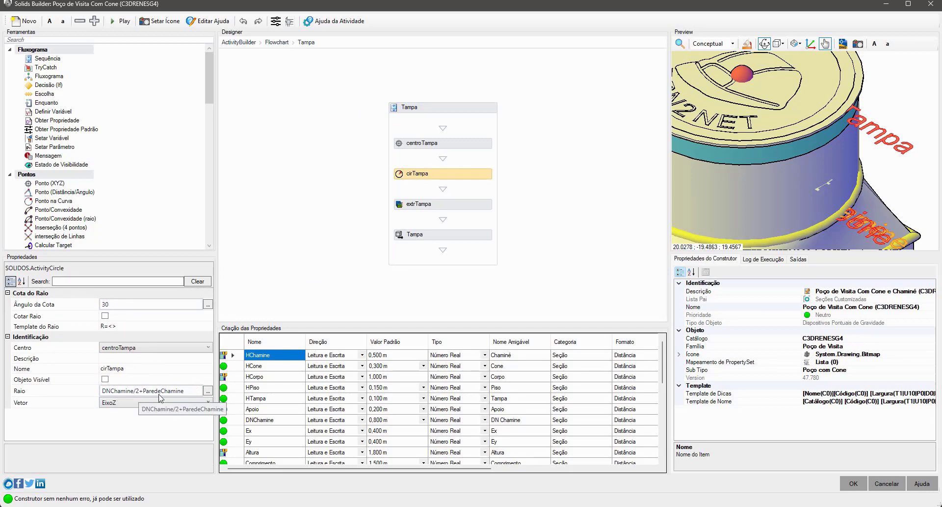
{"action": "left_click", "coordinate": [192, 390]}
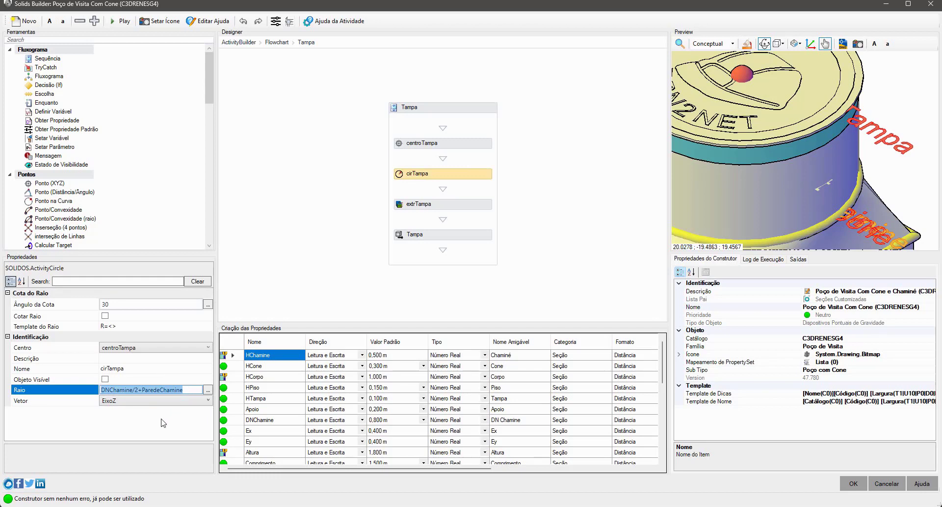
{"action": "key", "text": "Return"}
Reopen the Logo 3d sequence and add an Escalar transformation below PredefSol.
{"action": "left_click", "coordinate": [277, 42]}
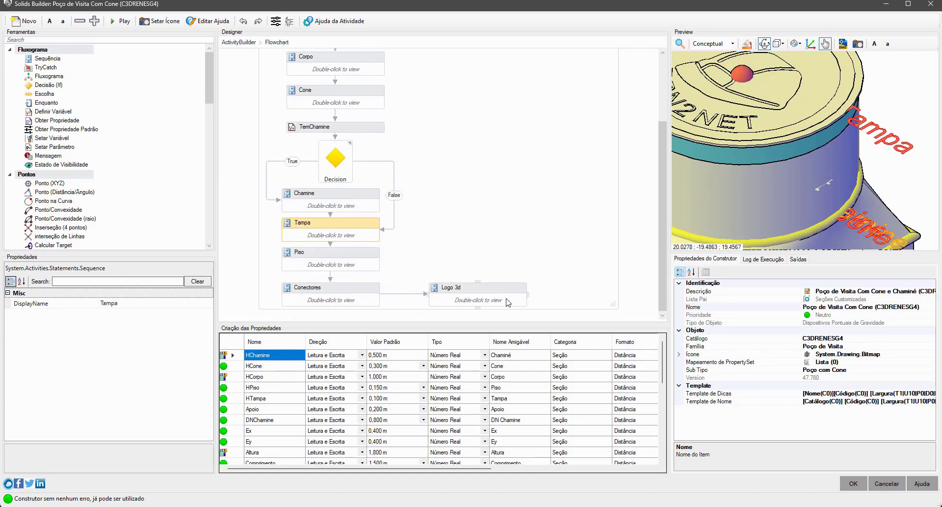
{"action": "double_click", "coordinate": [508, 302]}
{"action": "scroll", "coordinate": [187, 185], "scroll_direction": "down", "scroll_amount": 12}
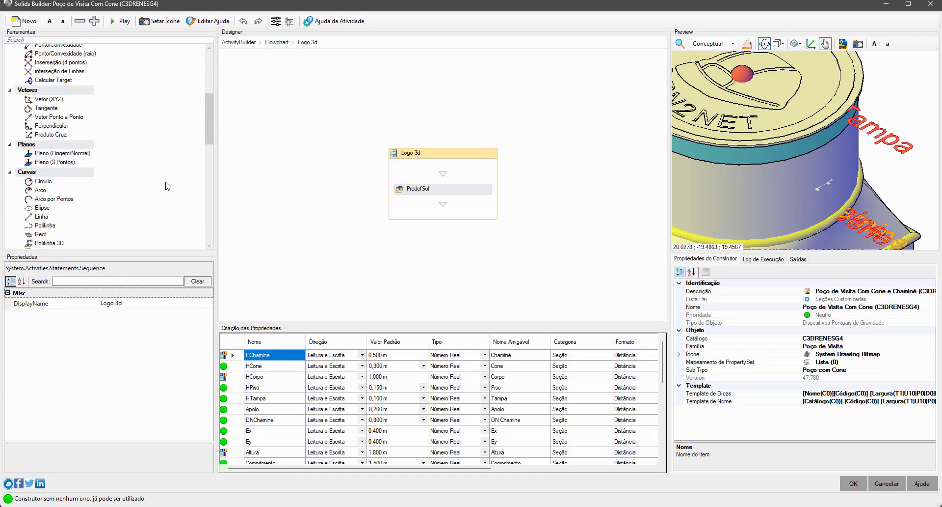
{"action": "scroll", "coordinate": [171, 184], "scroll_direction": "down", "scroll_amount": 4}
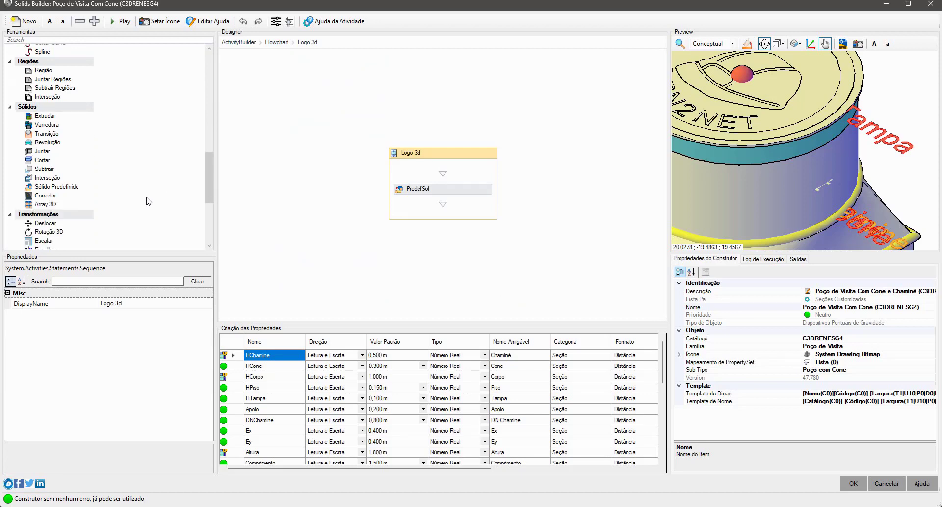
{"action": "scroll", "coordinate": [151, 182], "scroll_direction": "down", "scroll_amount": 5}
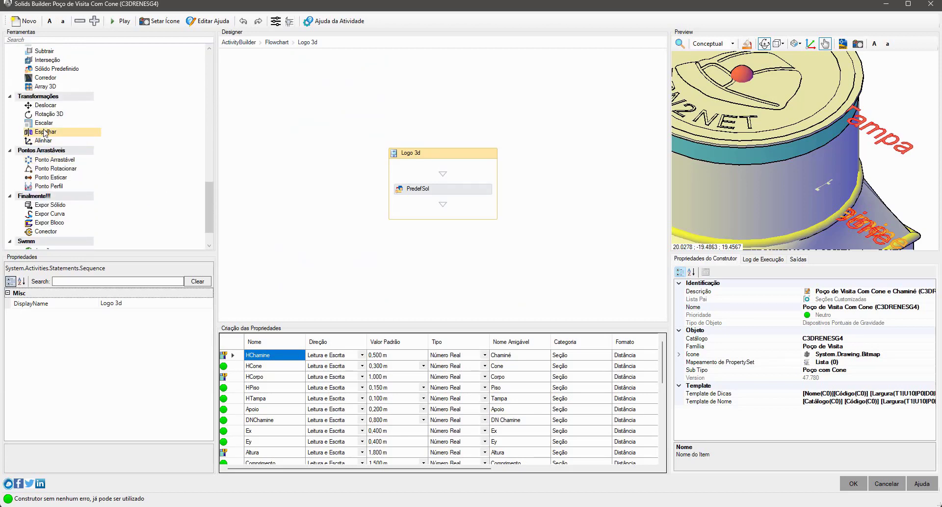
{"action": "left_click_drag", "start_coordinate": [54, 123], "coordinate": [432, 206]}
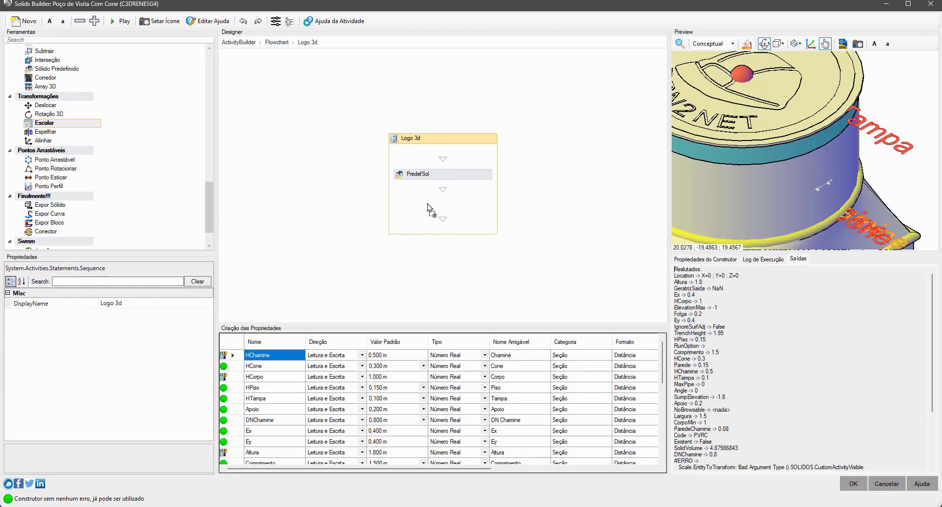
Set the scale activity's geometry to transform to PredefSol and rename the activity ScaleLogo.
{"action": "left_click", "coordinate": [126, 338]}
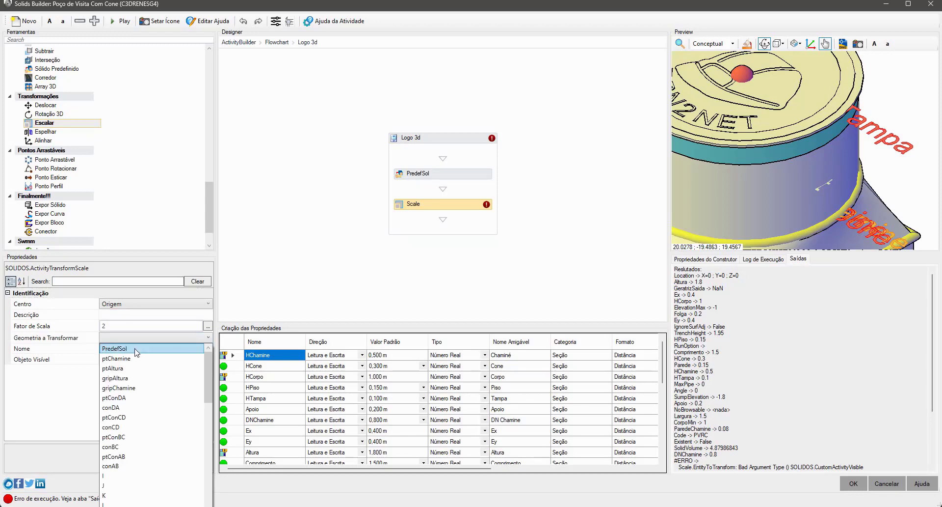
{"action": "left_click", "coordinate": [136, 349]}
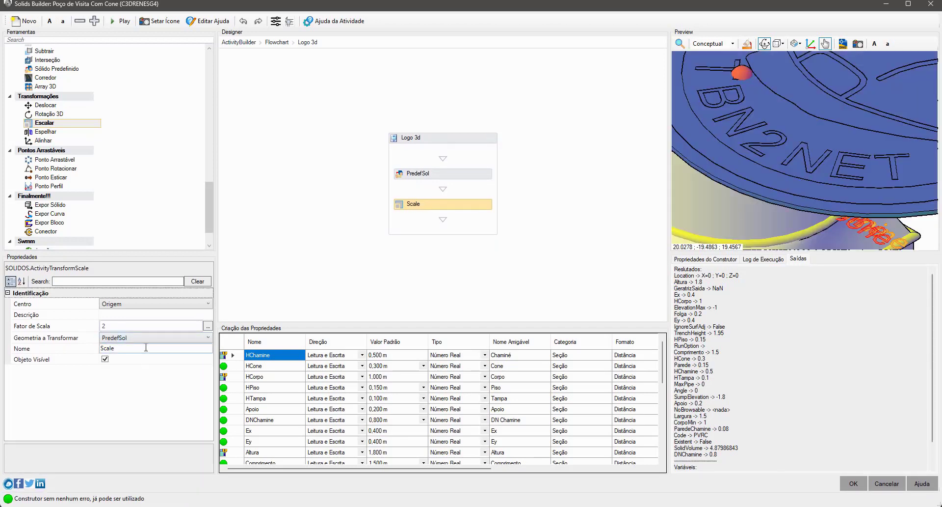
{"action": "left_click", "coordinate": [143, 349]}
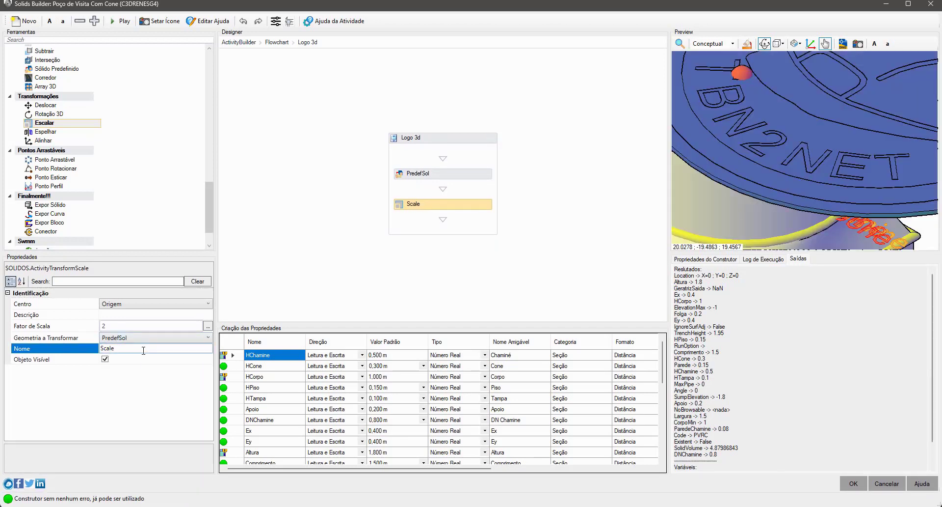
{"action": "type", "text": "Logo"}
{"action": "key", "text": "Return"}
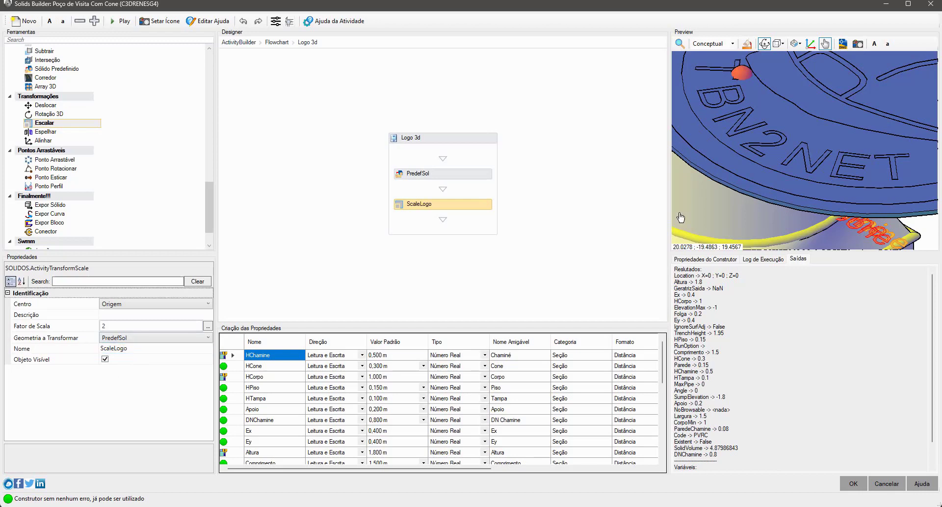
Set the ScaleLogo activity's scale factor to (DNChamine/2+ParedeChamine) / 1.
{"action": "scroll", "coordinate": [805, 147], "scroll_direction": "down", "scroll_amount": 2}
{"action": "scroll", "coordinate": [795, 157], "scroll_direction": "down", "scroll_amount": 1}
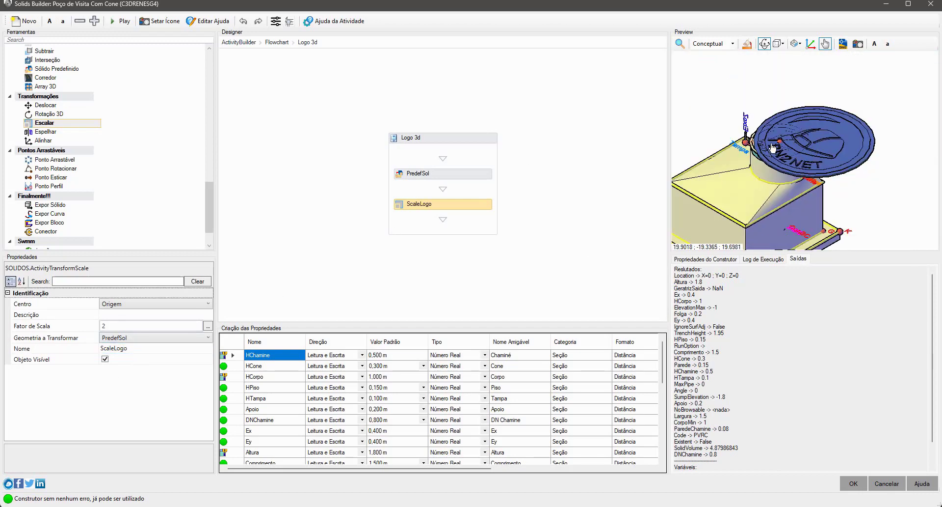
{"action": "scroll", "coordinate": [795, 160], "scroll_direction": "down", "scroll_amount": 1}
{"action": "middle_click_drag", "start_coordinate": [795, 160], "coordinate": [809, 178]}
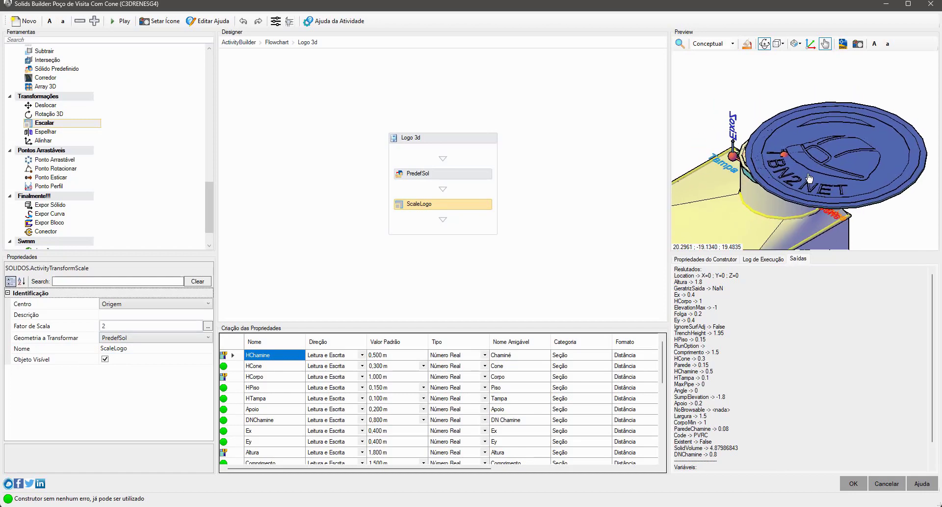
{"action": "left_click", "coordinate": [119, 325]}
{"action": "type", "text": "DNChamine/2+ParedeChamine"}
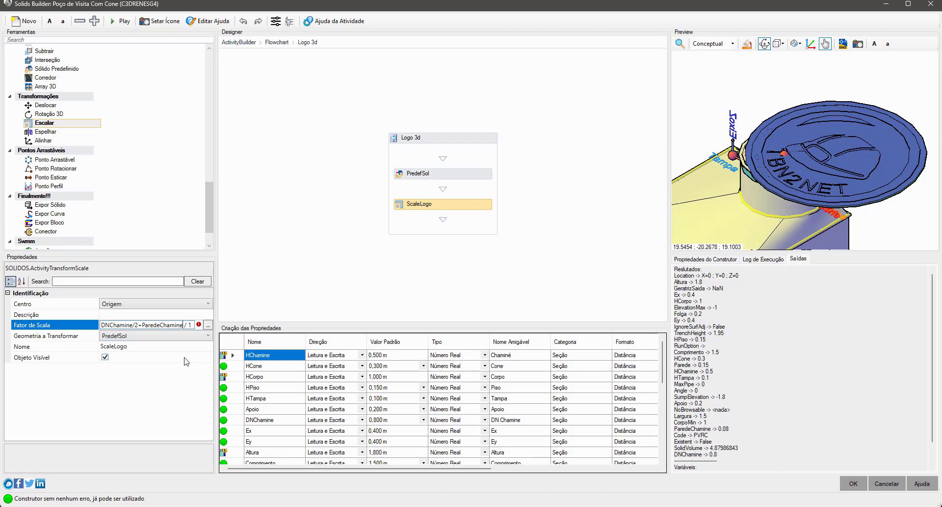
{"action": "type", "text": "("}
{"action": "key", "text": "Return"}
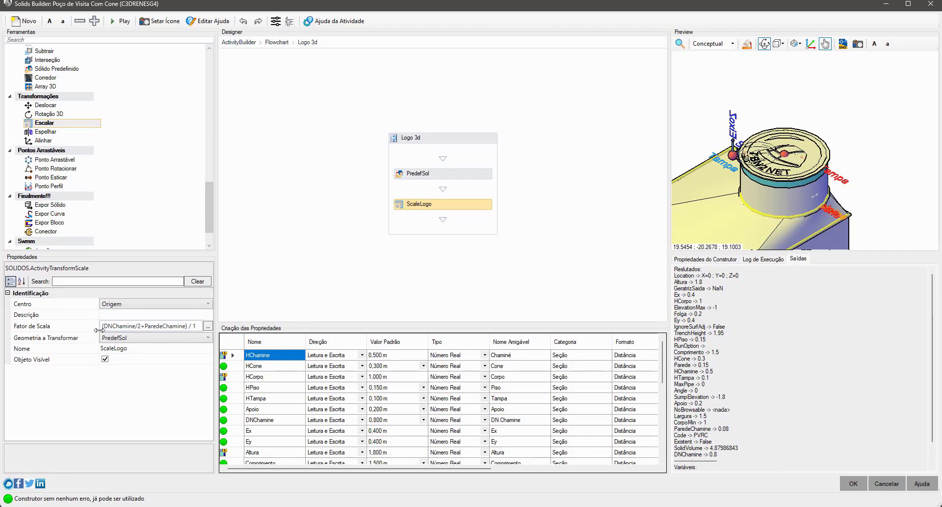
{"action": "left_click_drag", "start_coordinate": [100, 332], "coordinate": [79, 332]}
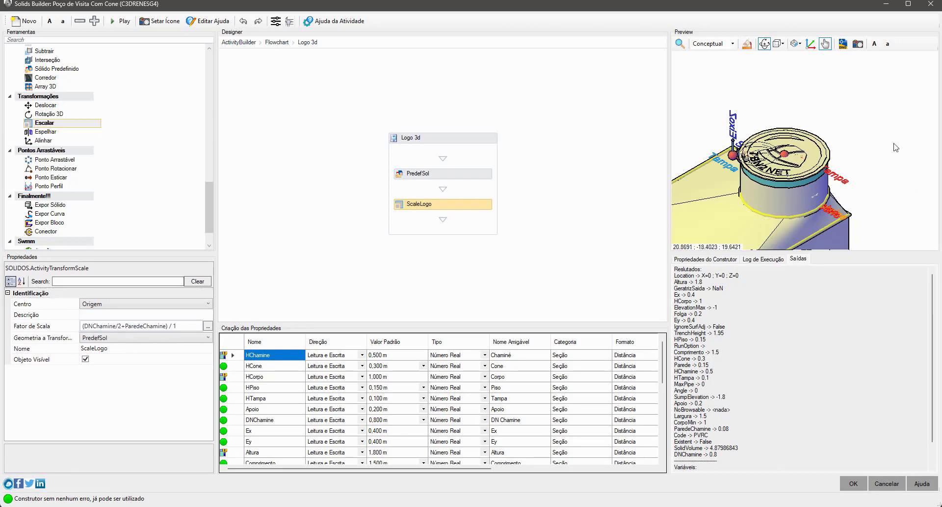
Turn off the object visibility of the PredefSol activity.
{"action": "left_click", "coordinate": [473, 175]}
{"action": "left_click", "coordinate": [85, 336]}
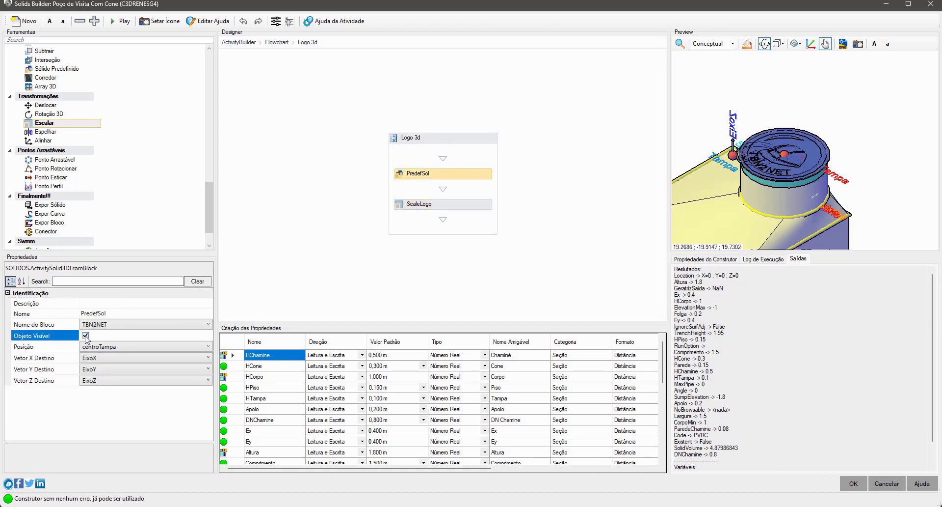
{"action": "left_click", "coordinate": [85, 336]}
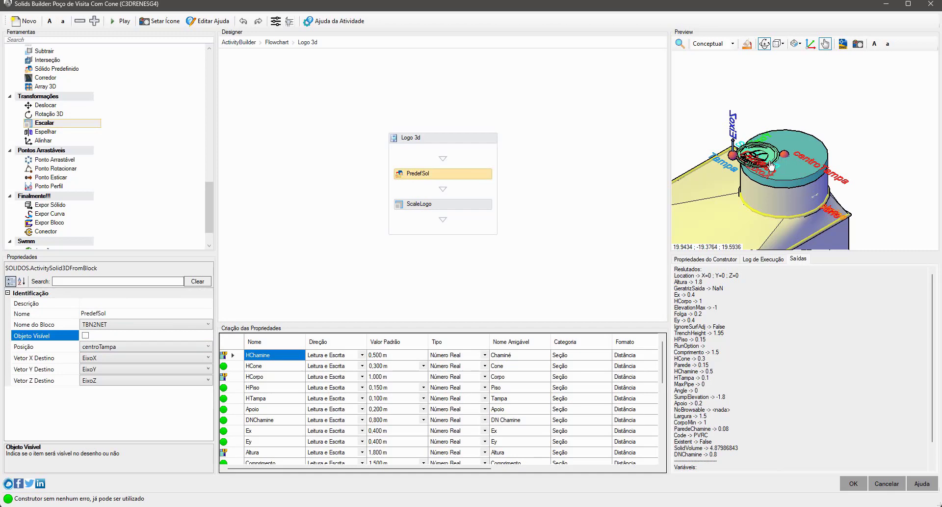
Set the ScaleLogo activity's centre to centroTampa.
{"action": "left_click", "coordinate": [481, 205]}
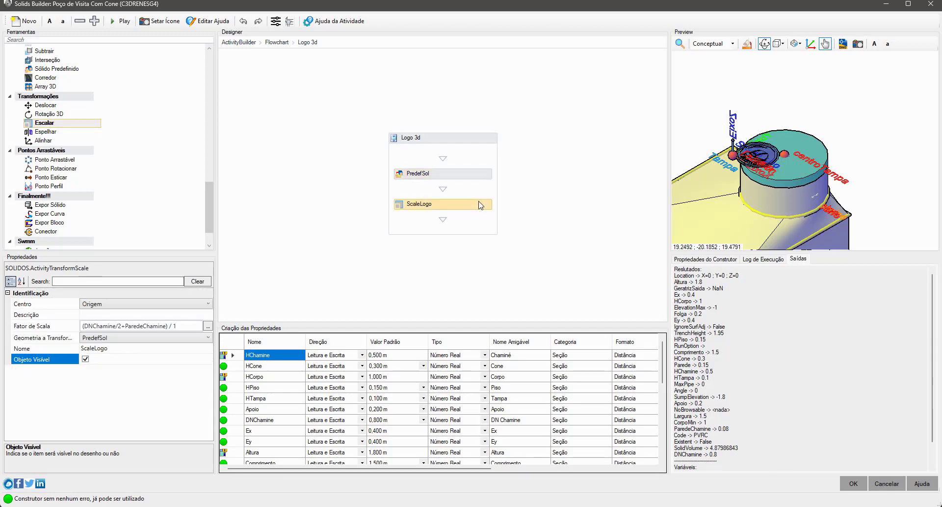
{"action": "left_click", "coordinate": [122, 305]}
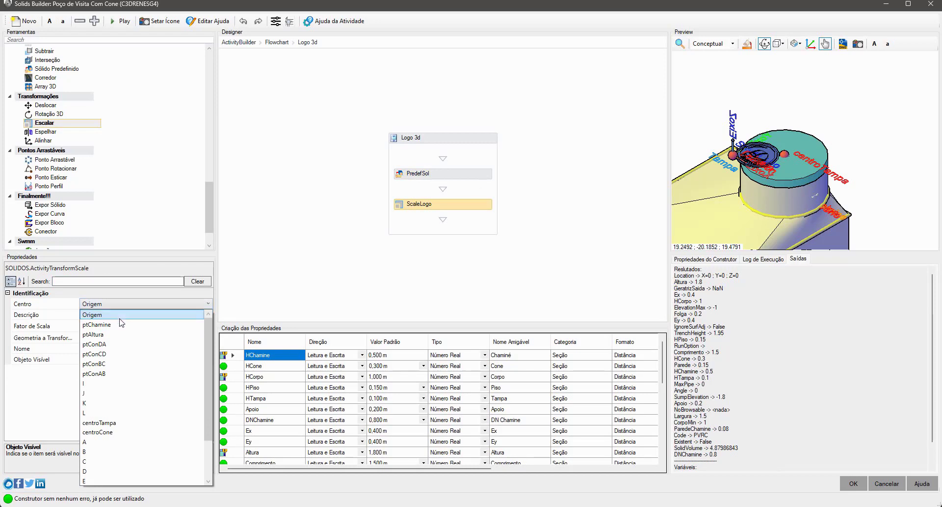
{"action": "scroll", "coordinate": [153, 324], "scroll_direction": "down", "scroll_amount": 2}
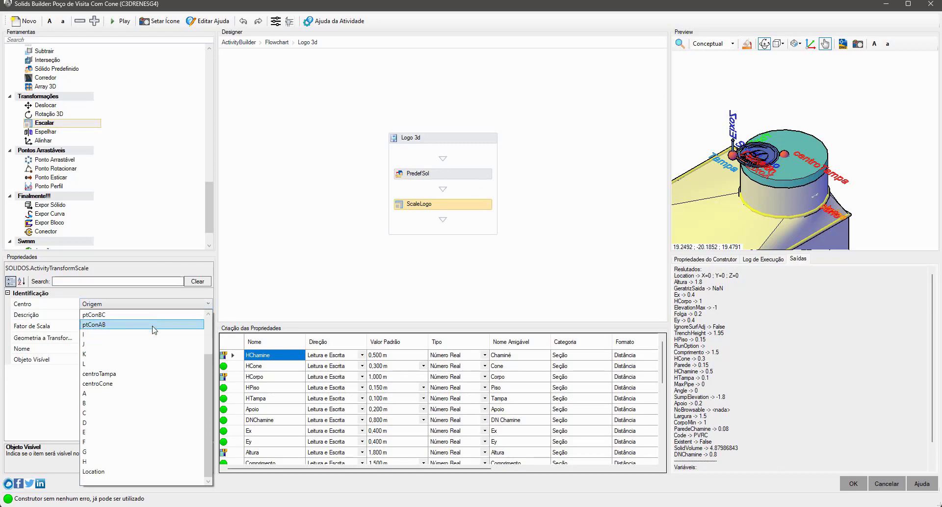
{"action": "left_click", "coordinate": [122, 374]}
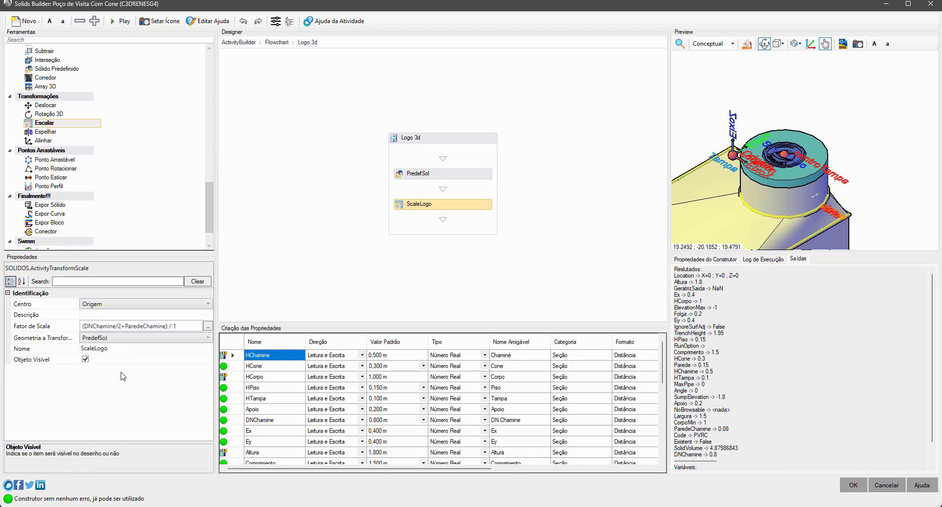
Change the ScaleLogo scale factor to (DNChamine+2*ParedeChamine) / 1.
{"action": "left_click", "coordinate": [121, 327]}
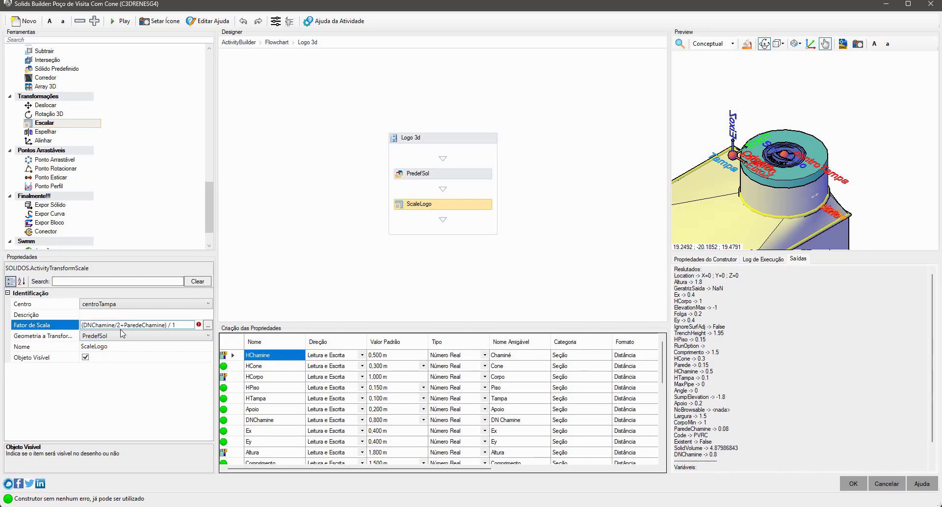
{"action": "key", "text": "BackSpace"}
{"action": "key", "text": "BackSpace"}
{"action": "type", "text": "2*"}
{"action": "left_click", "coordinate": [128, 401]}
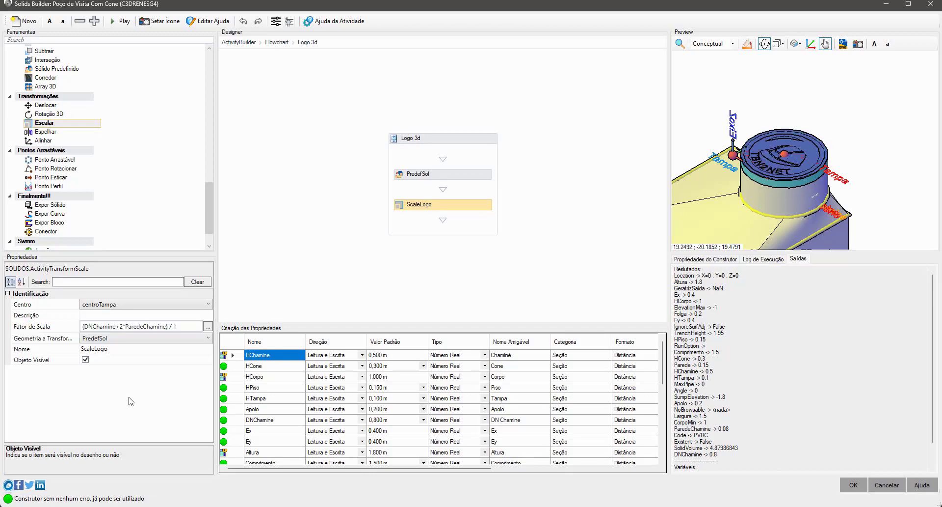
Examine in the preview how the scaled logo fits the lid's rim.
{"action": "scroll", "coordinate": [780, 185], "scroll_direction": "up", "scroll_amount": 10}
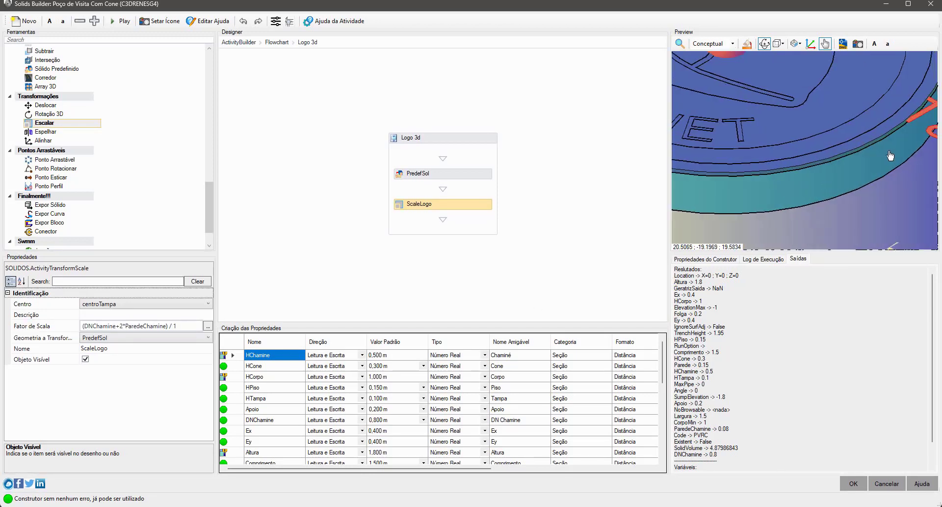
{"action": "middle_click_drag", "start_coordinate": [888, 117], "coordinate": [856, 142]}
{"action": "left_click_drag", "start_coordinate": [896, 191], "coordinate": [869, 183]}
{"action": "scroll", "coordinate": [870, 183], "scroll_direction": "down", "scroll_amount": 4}
{"action": "scroll", "coordinate": [869, 180], "scroll_direction": "down", "scroll_amount": 3}
{"action": "scroll", "coordinate": [849, 120], "scroll_direction": "up", "scroll_amount": 4}
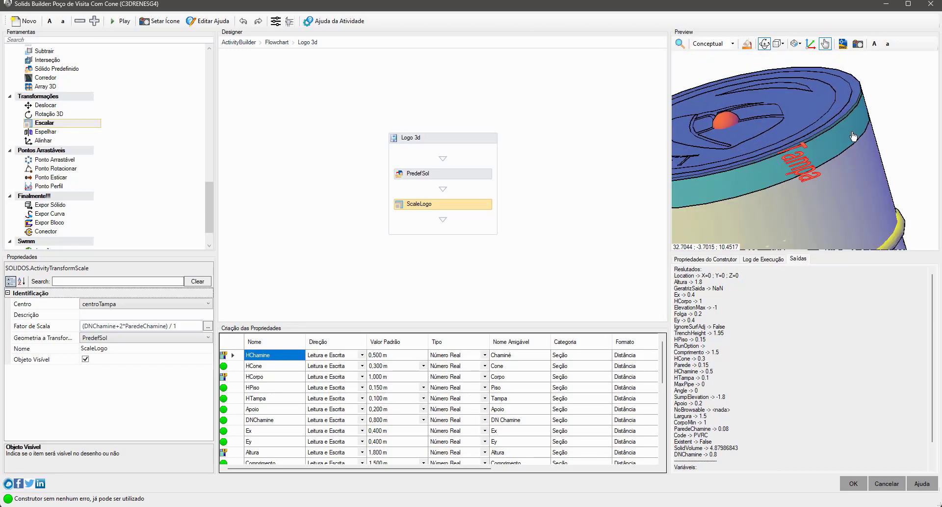
{"action": "middle_click_drag", "start_coordinate": [854, 110], "coordinate": [886, 122]}
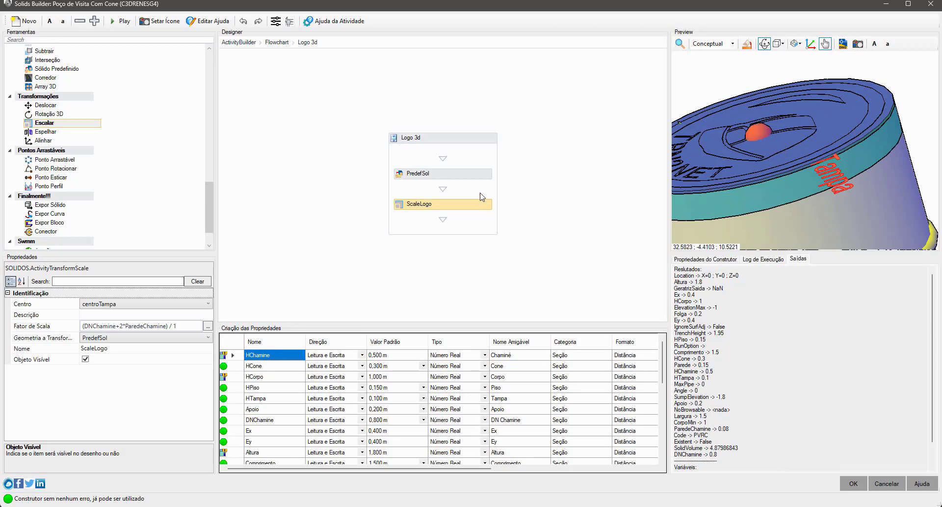
Review the PredefSol activity's position property and compare its settings with those of ScaleLogo.
{"action": "left_click", "coordinate": [469, 174]}
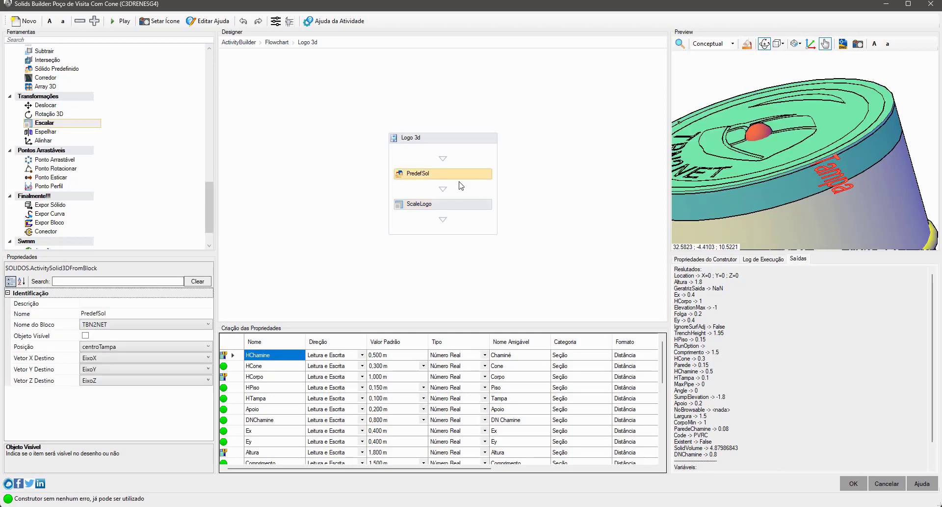
{"action": "left_click", "coordinate": [73, 347]}
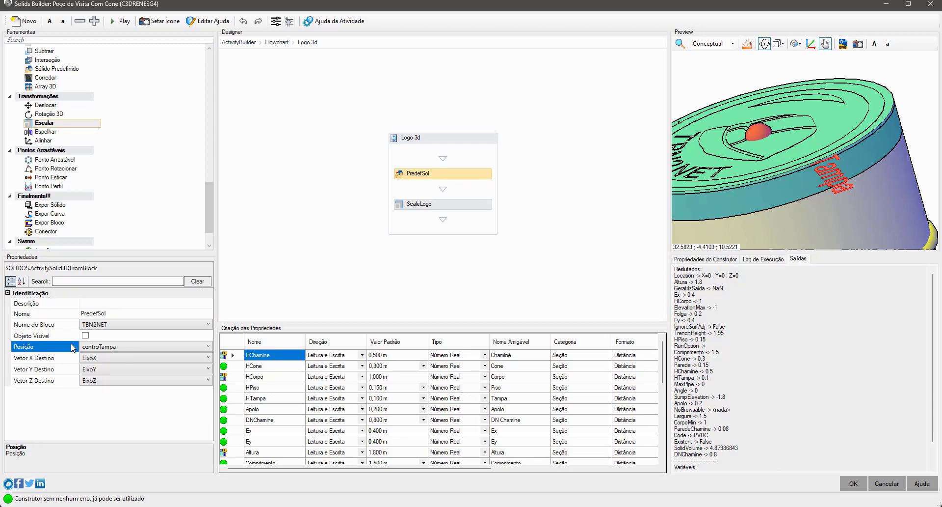
{"action": "left_click", "coordinate": [476, 208]}
{"action": "left_click", "coordinate": [473, 175]}
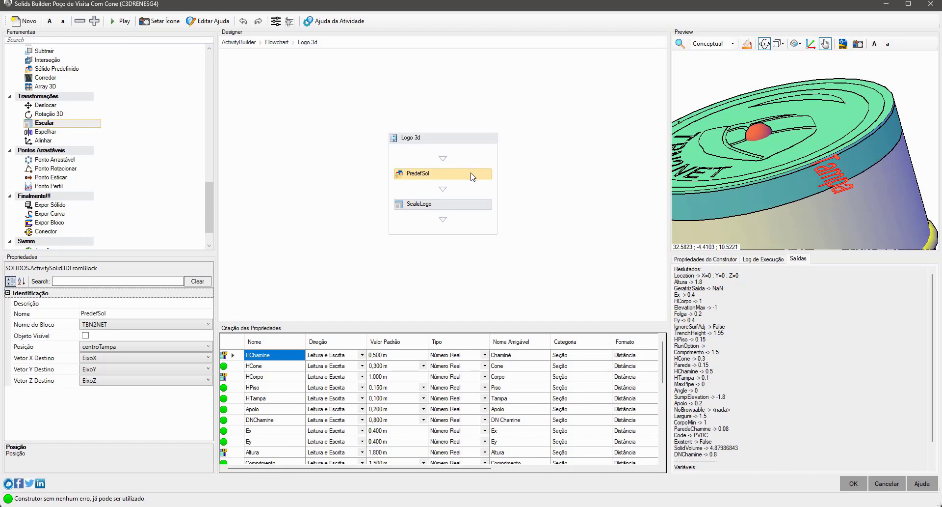
{"action": "left_click", "coordinate": [476, 209]}
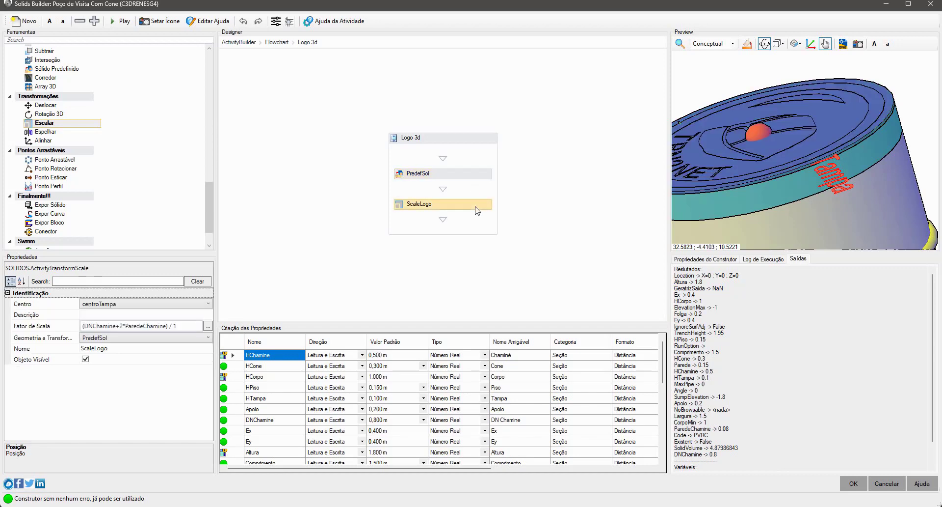
Add an Expor Sólido activity below ScaleLogo, with ScaleLogo as the geometry to export, and name it Logo3D.
{"action": "scroll", "coordinate": [209, 213], "scroll_direction": "down", "scroll_amount": 2}
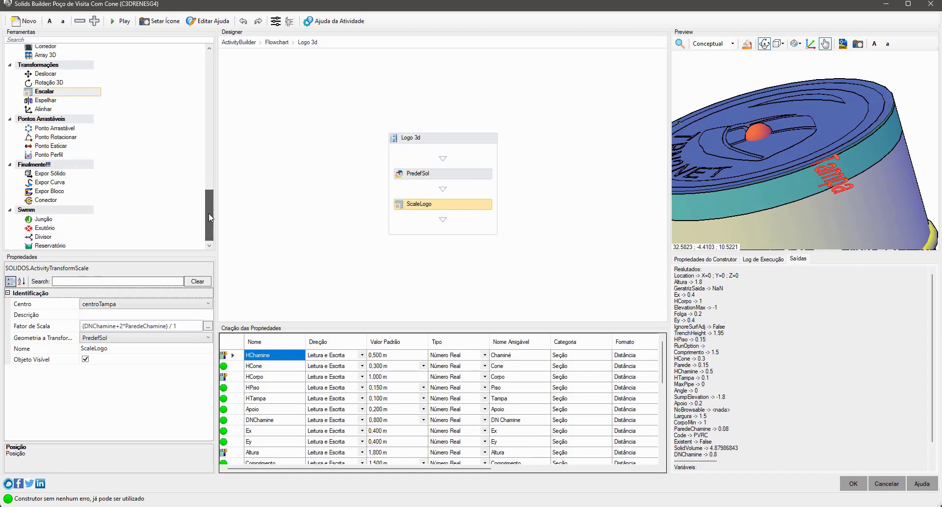
{"action": "left_click_drag", "start_coordinate": [52, 173], "coordinate": [426, 227]}
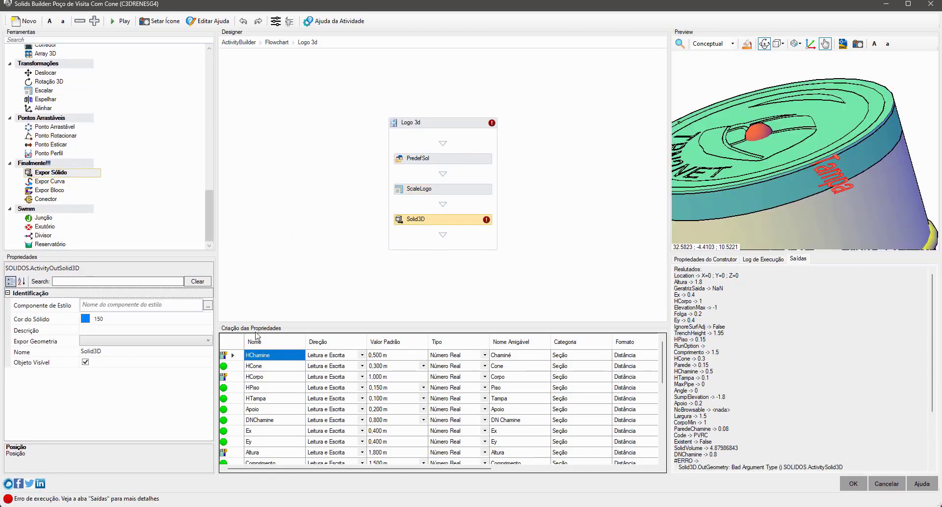
{"action": "left_click", "coordinate": [126, 340]}
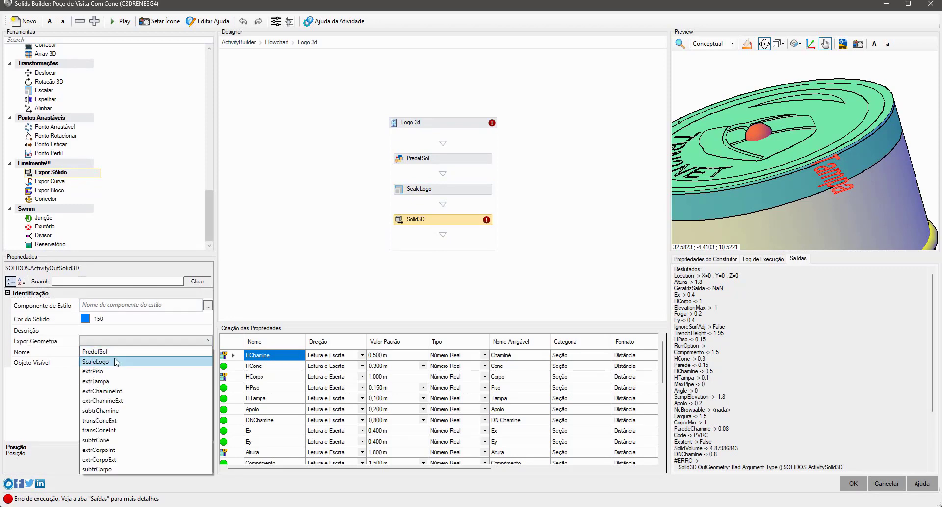
{"action": "left_click", "coordinate": [116, 362]}
{"action": "left_click", "coordinate": [112, 352]}
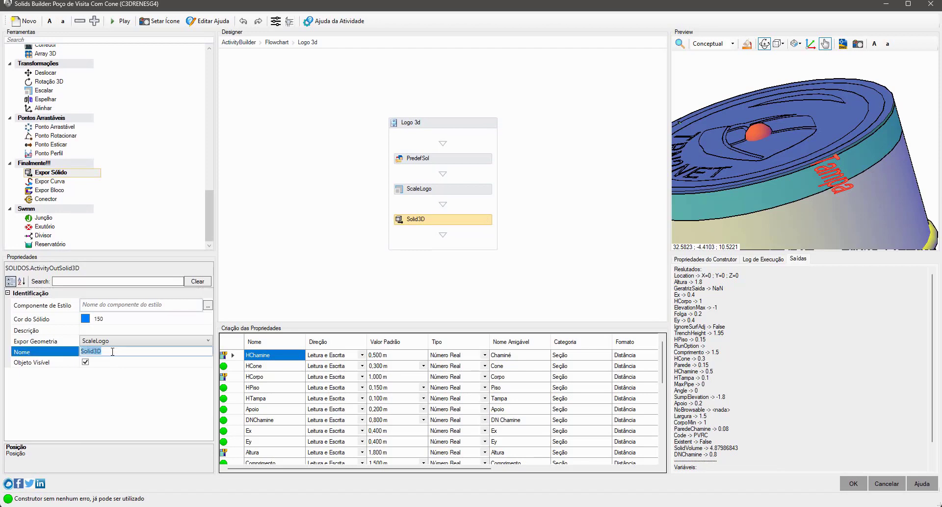
{"action": "type", "text": "Logo3D"}
Set the Logo3D activity's style component to "logo".
{"action": "left_click", "coordinate": [124, 304]}
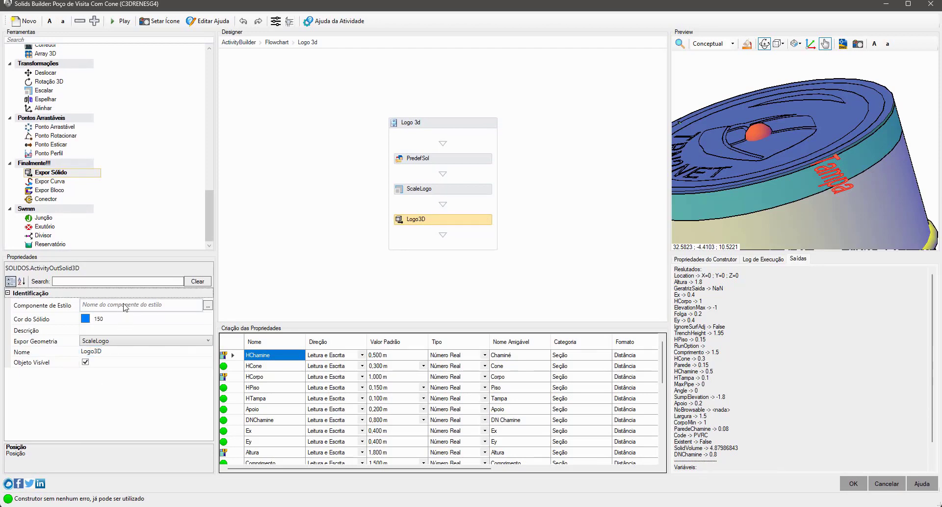
{"action": "left_click", "coordinate": [123, 305]}
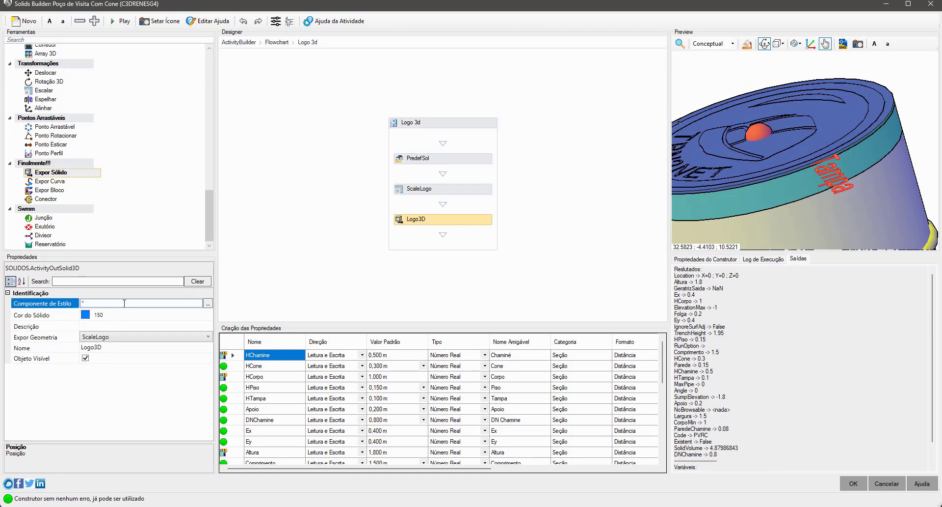
{"action": "type", "text": "\"logo\""}
{"action": "left_click", "coordinate": [139, 388]}
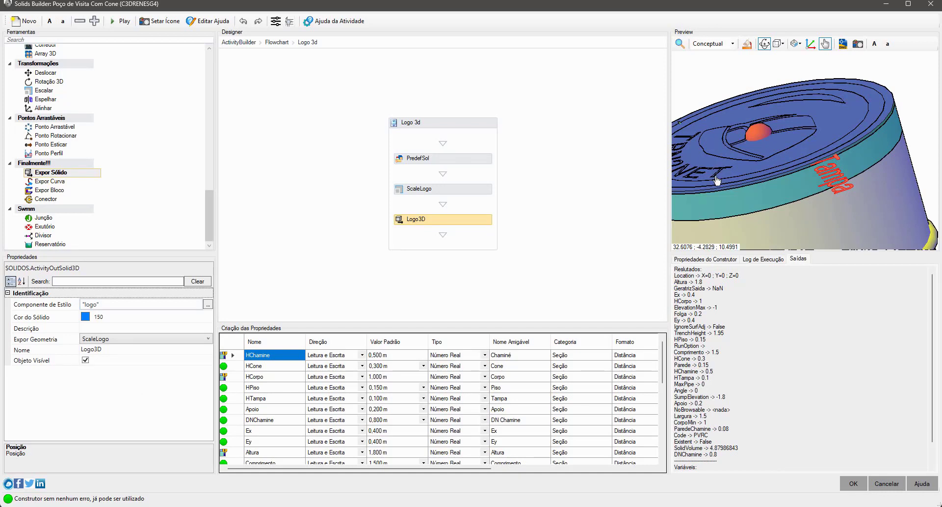
Accept the edited Poço de Visita Com Cone device and confirm the custom sections list to return to the drawing.
{"action": "scroll", "coordinate": [782, 135], "scroll_direction": "down", "scroll_amount": 9}
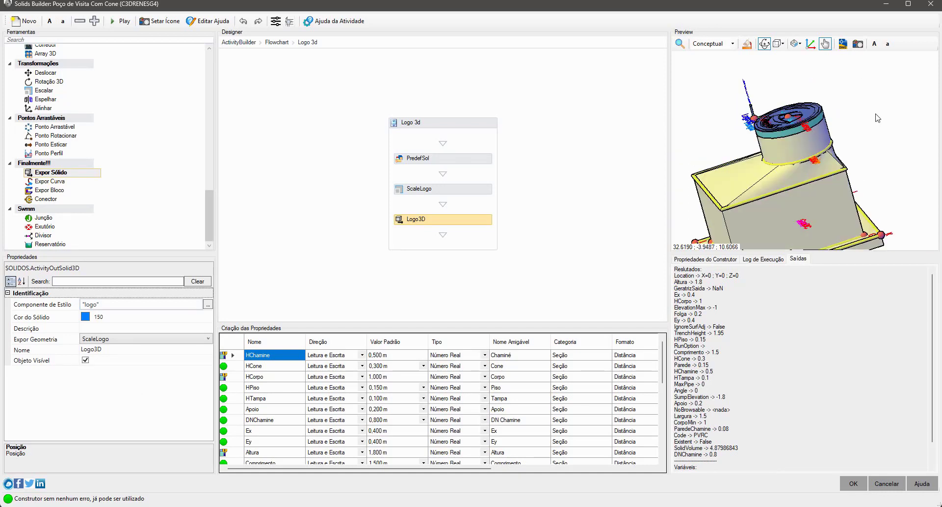
{"action": "left_click", "coordinate": [853, 483]}
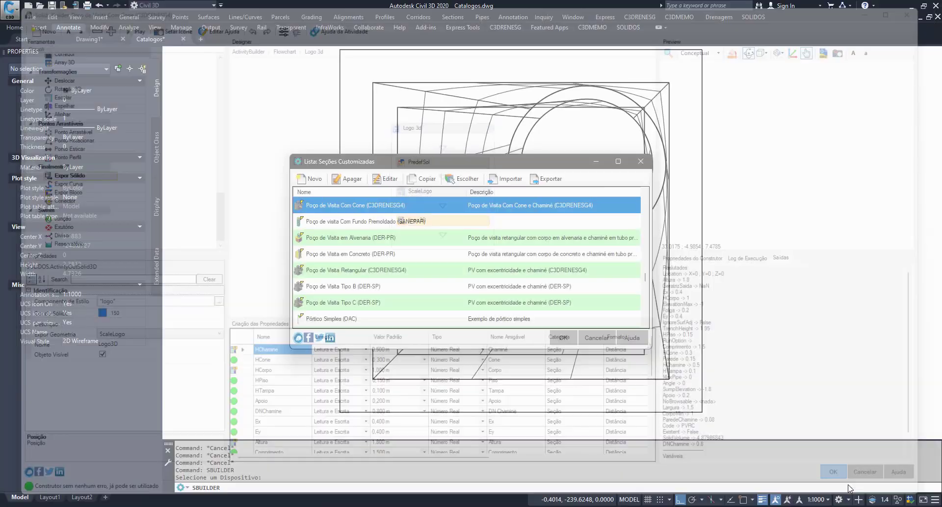
{"action": "left_click", "coordinate": [564, 337]}
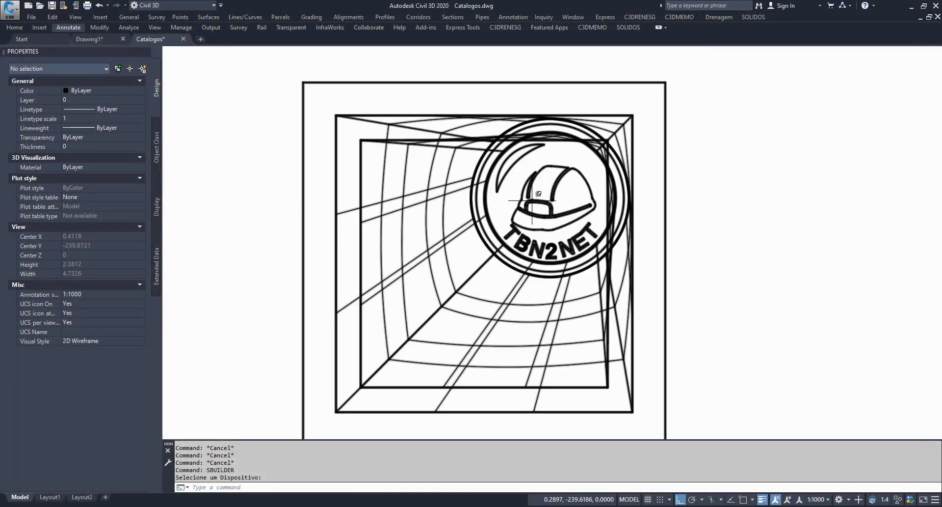
Open the 3D preview of the manhole in the drawing and reduce the size of its label text.
{"action": "left_click", "coordinate": [534, 205]}
{"action": "right_click", "coordinate": [534, 206]}
{"action": "left_click", "coordinate": [565, 463]}
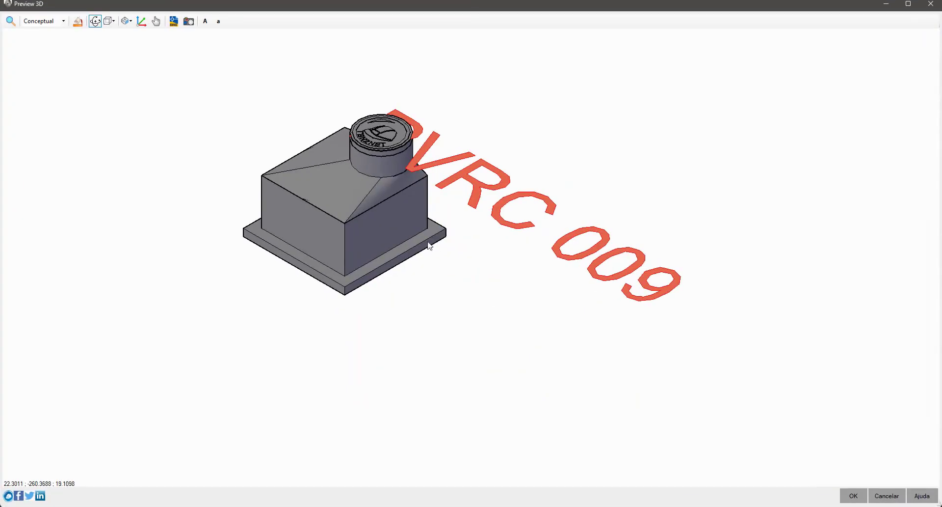
{"action": "middle_click_drag", "start_coordinate": [427, 244], "coordinate": [556, 353]}
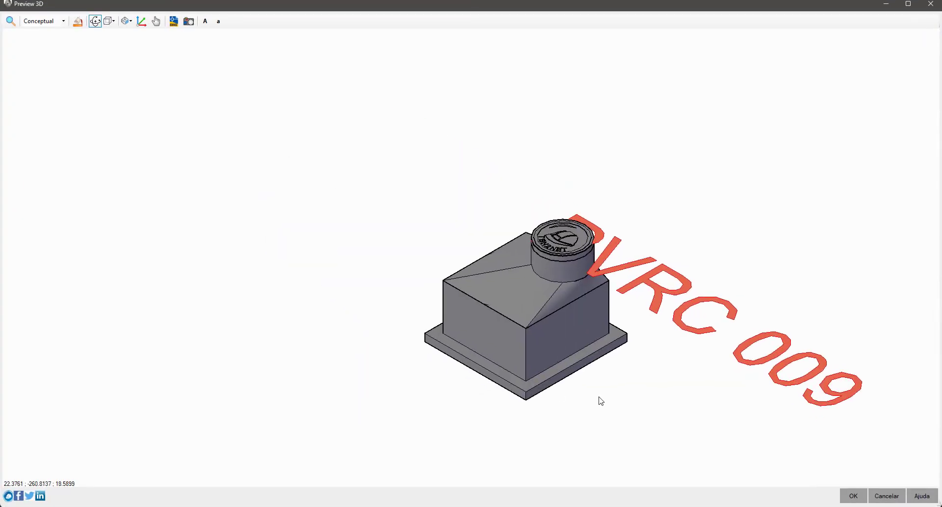
{"action": "left_click", "coordinate": [219, 22]}
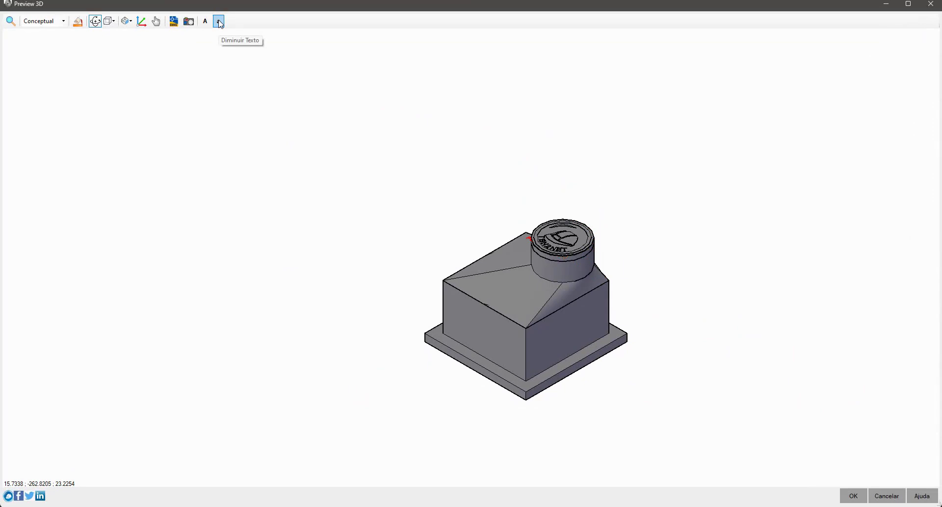
Examine the TBN2NET logo on the manhole's lid up close in the 3D preview.
{"action": "left_click_drag", "start_coordinate": [537, 355], "coordinate": [570, 295]}
{"action": "scroll", "coordinate": [568, 290], "scroll_direction": "up", "scroll_amount": 10}
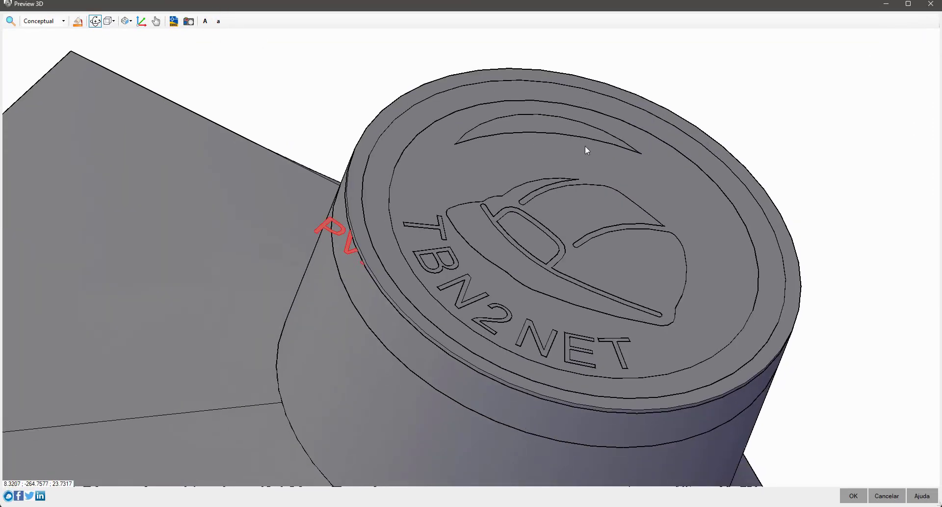
{"action": "scroll", "coordinate": [525, 317], "scroll_direction": "up", "scroll_amount": 5}
{"action": "scroll", "coordinate": [560, 275], "scroll_direction": "down", "scroll_amount": 10}
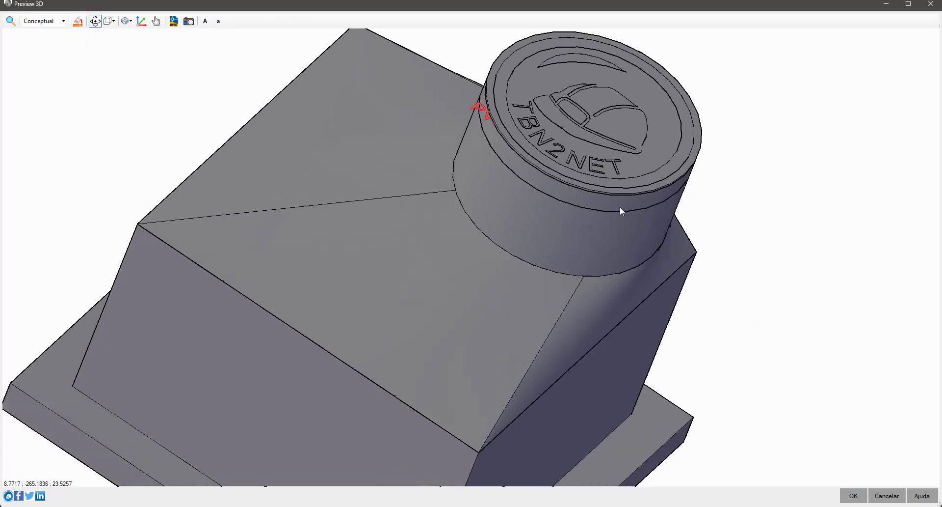
Close the 3D preview and open the property editor of the manhole in the drawing.
{"action": "left_click_drag", "start_coordinate": [652, 263], "coordinate": [673, 280]}
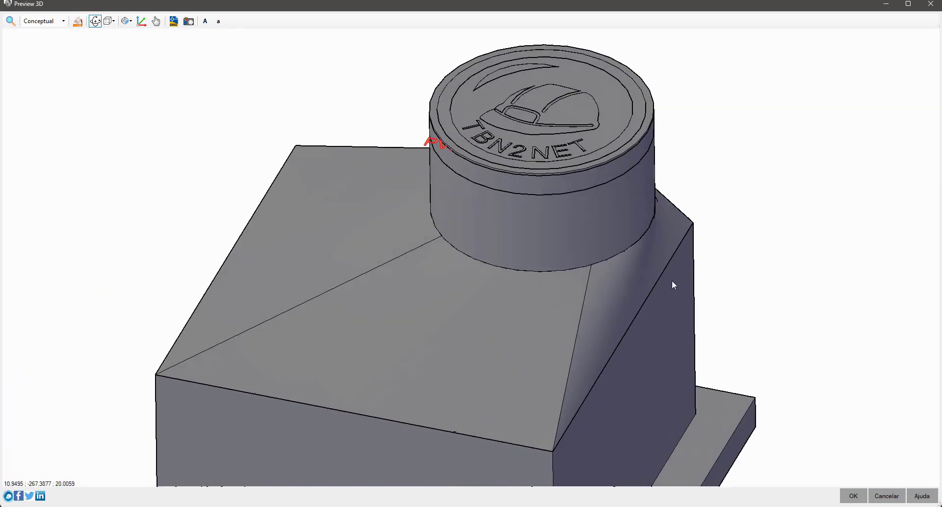
{"action": "left_click", "coordinate": [853, 496]}
{"action": "scroll", "coordinate": [673, 201], "scroll_direction": "down", "scroll_amount": 2}
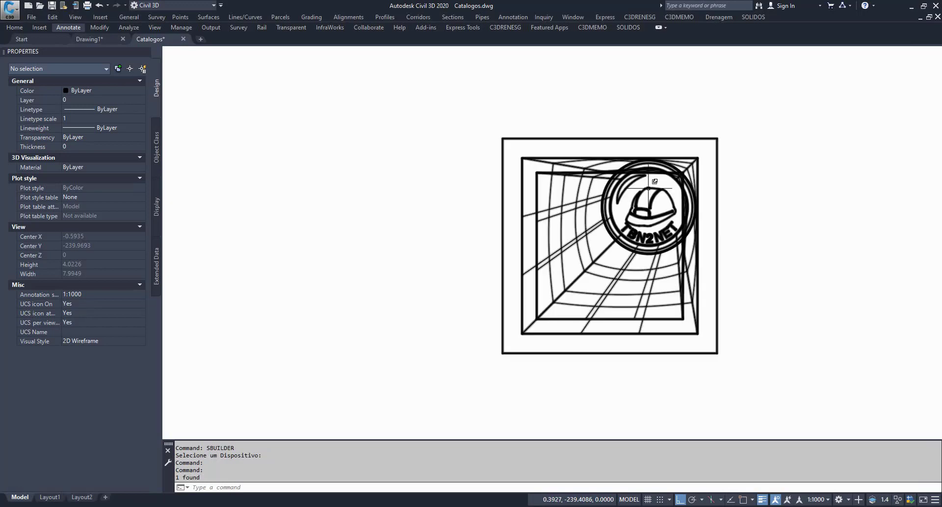
{"action": "left_click", "coordinate": [647, 186]}
{"action": "right_click", "coordinate": [649, 188]}
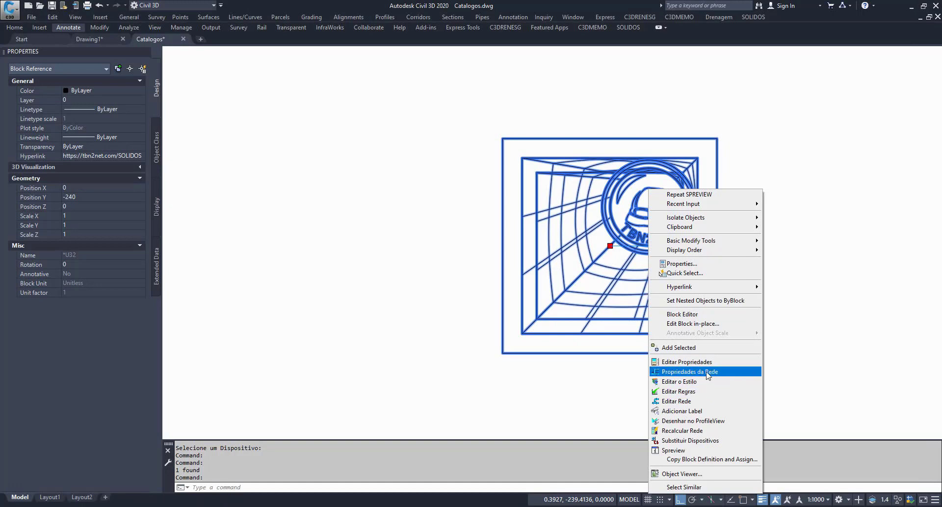
{"action": "left_click", "coordinate": [721, 366]}
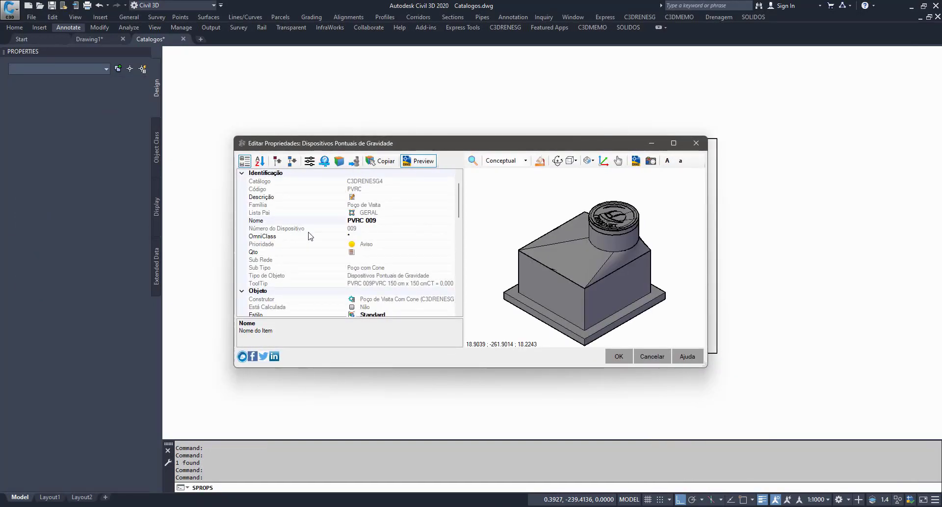
Open the device style list from the manhole's Estilo property and create a new device style.
{"action": "scroll", "coordinate": [309, 235], "scroll_direction": "down", "scroll_amount": 3}
{"action": "left_click", "coordinate": [438, 243]}
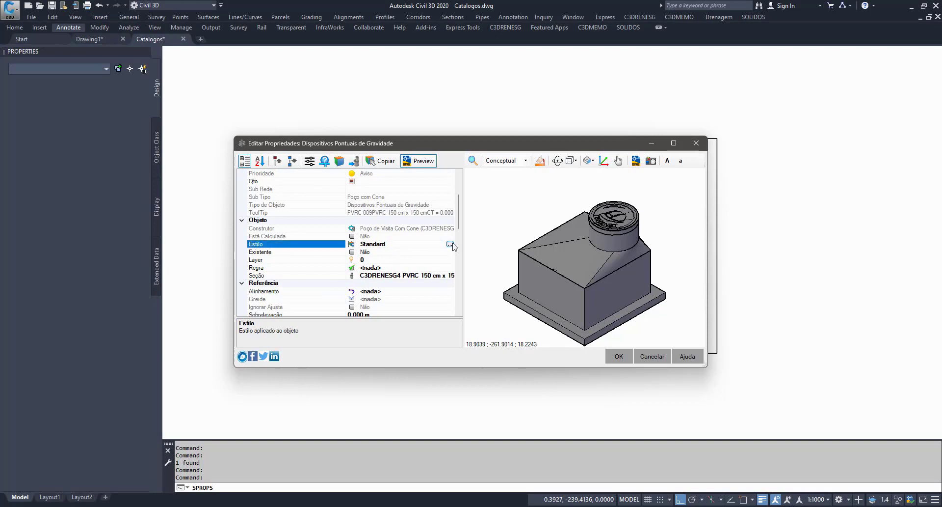
{"action": "left_click", "coordinate": [450, 244]}
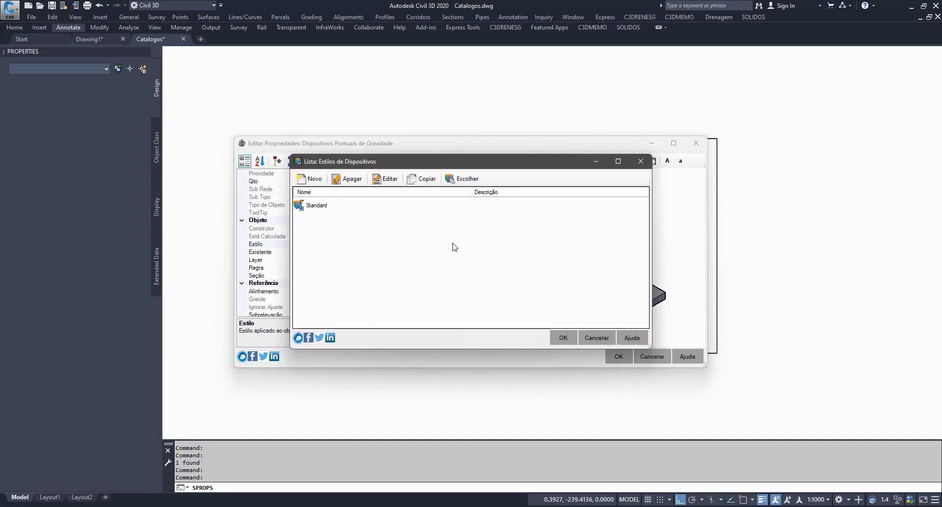
{"action": "left_click", "coordinate": [314, 180]}
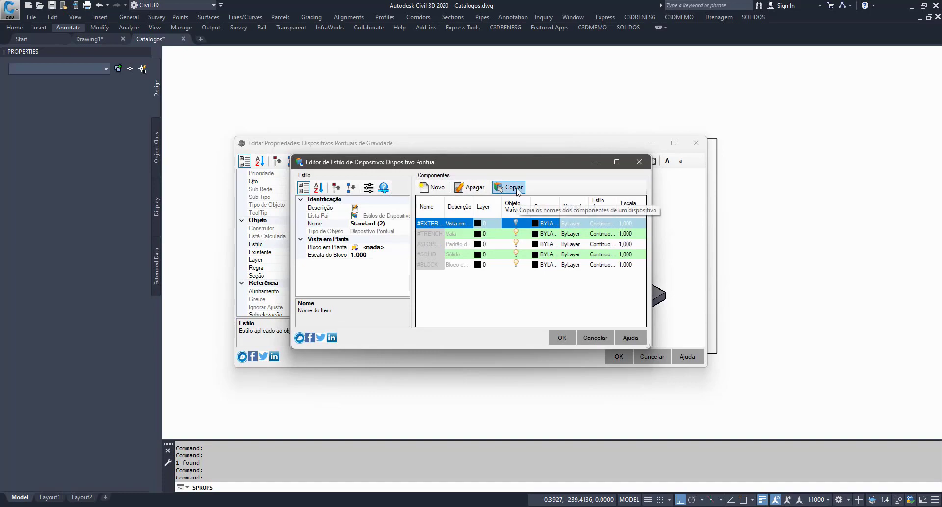
Copy the component names from the manhole in the drawing into the new style and enlarge the style editor.
{"action": "left_click", "coordinate": [514, 187]}
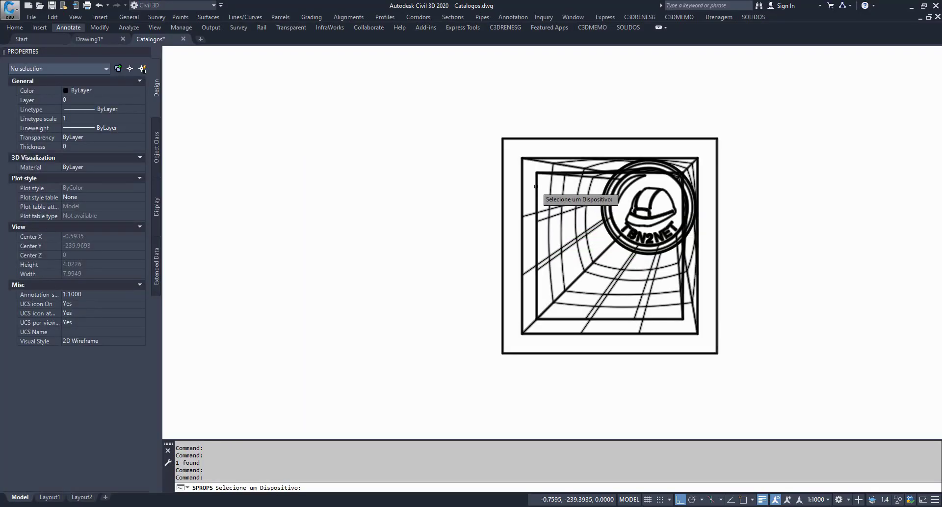
{"action": "left_click", "coordinate": [536, 186]}
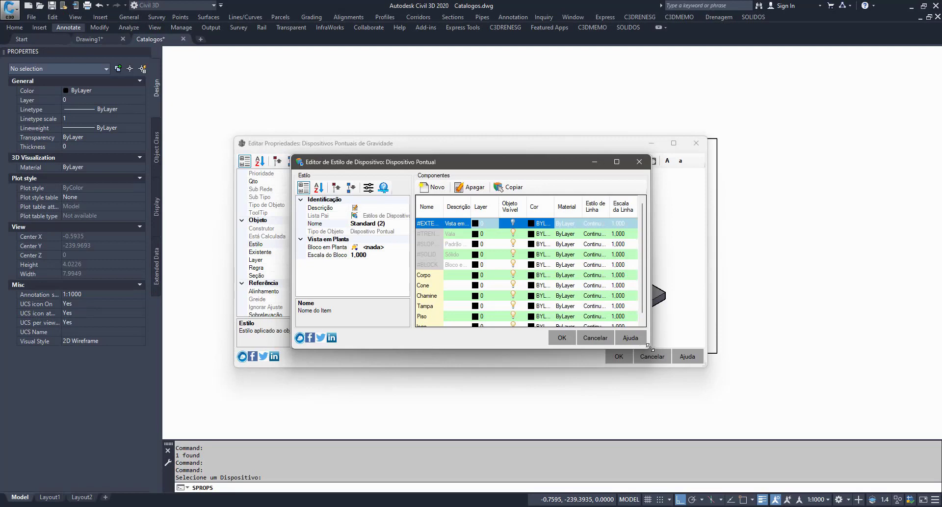
{"action": "left_click_drag", "start_coordinate": [649, 346], "coordinate": [798, 398]}
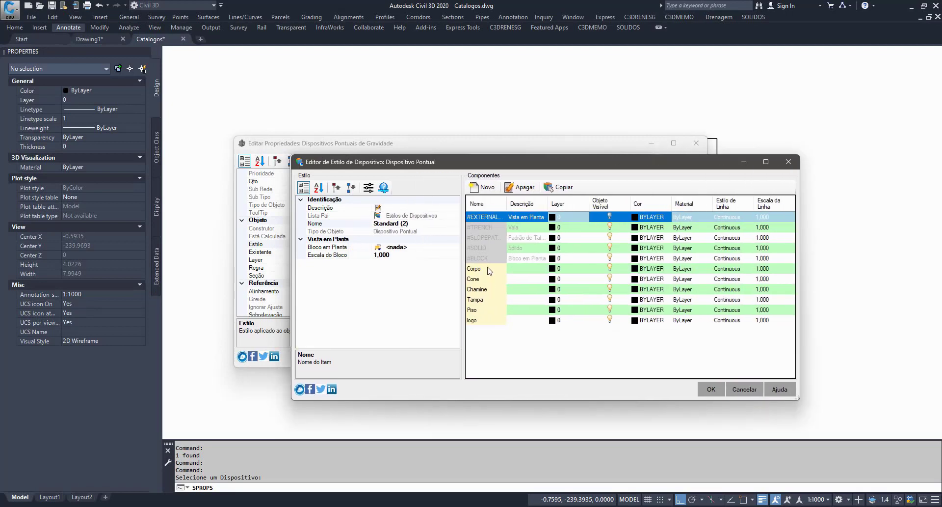
{"action": "left_click_drag", "start_coordinate": [549, 165], "coordinate": [448, 136]}
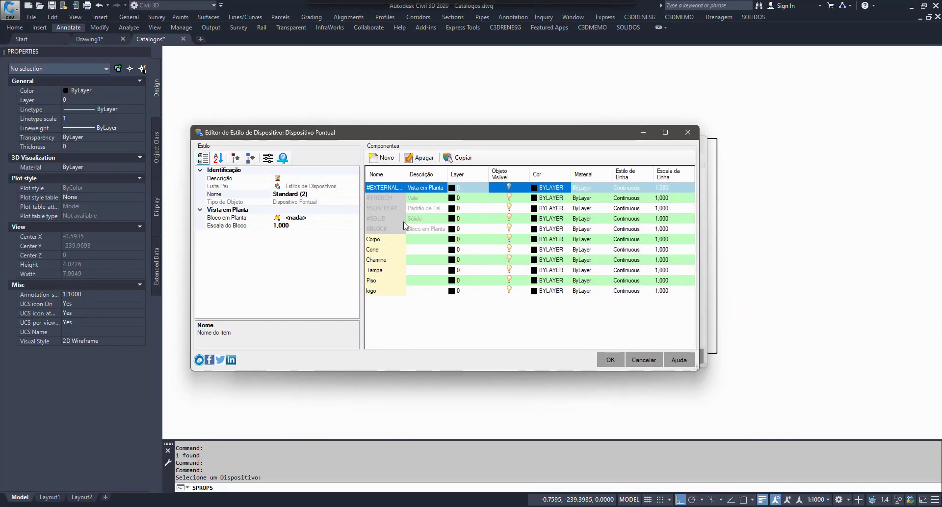
Go through the style's components Corpo, Cone, Chamine, Tampa, Piso and logo.
{"action": "left_click", "coordinate": [386, 239]}
{"action": "left_click", "coordinate": [388, 251]}
{"action": "left_click", "coordinate": [389, 260]}
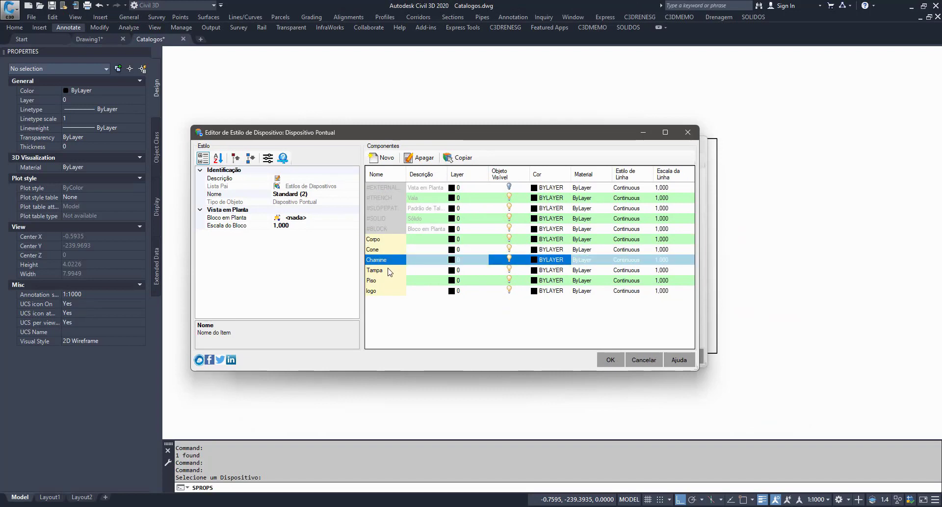
{"action": "left_click", "coordinate": [389, 270]}
{"action": "left_click", "coordinate": [390, 280]}
{"action": "left_click", "coordinate": [389, 291]}
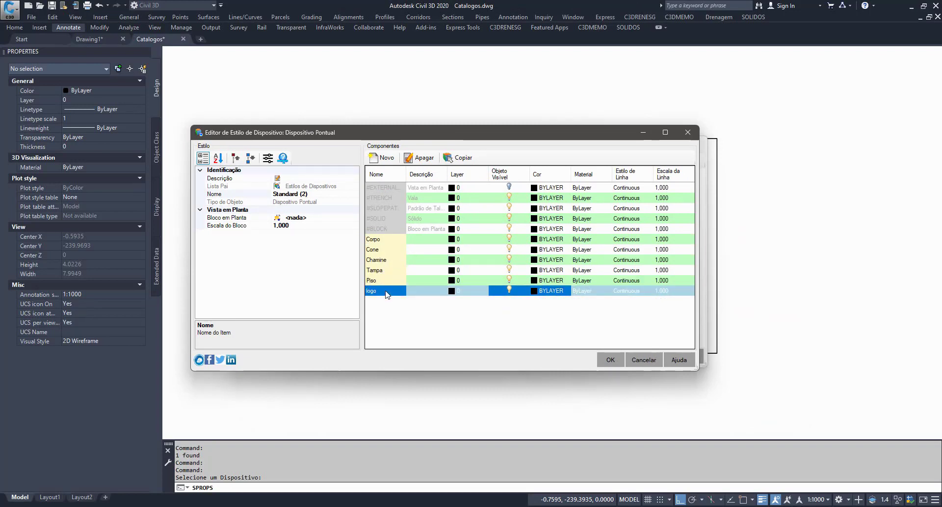
Set the colour of the Corpo component to magenta in the new style.
{"action": "left_click", "coordinate": [393, 241]}
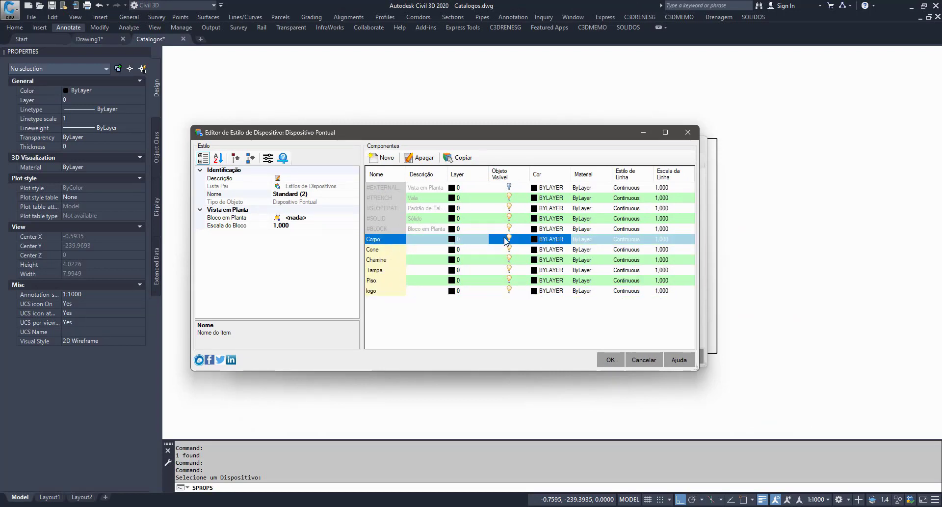
{"action": "left_click", "coordinate": [552, 239]}
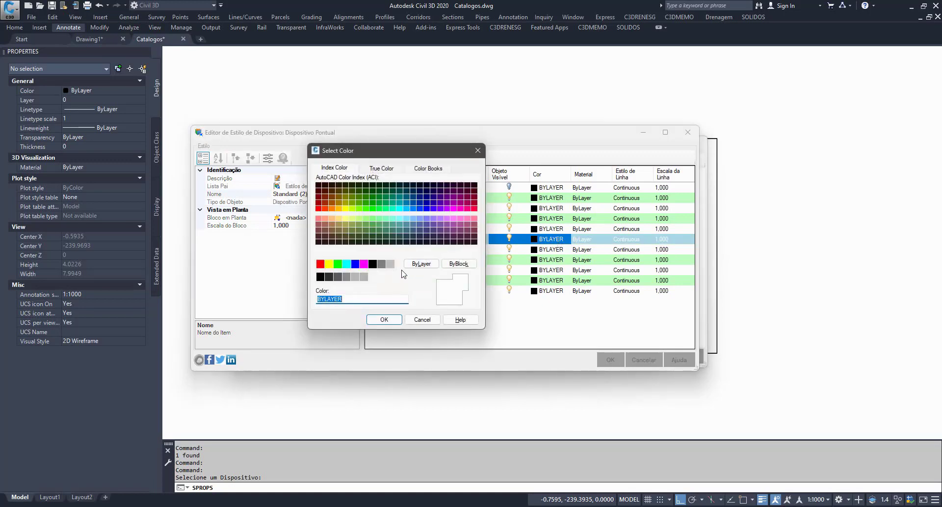
{"action": "left_click", "coordinate": [373, 265]}
{"action": "left_click", "coordinate": [364, 265]}
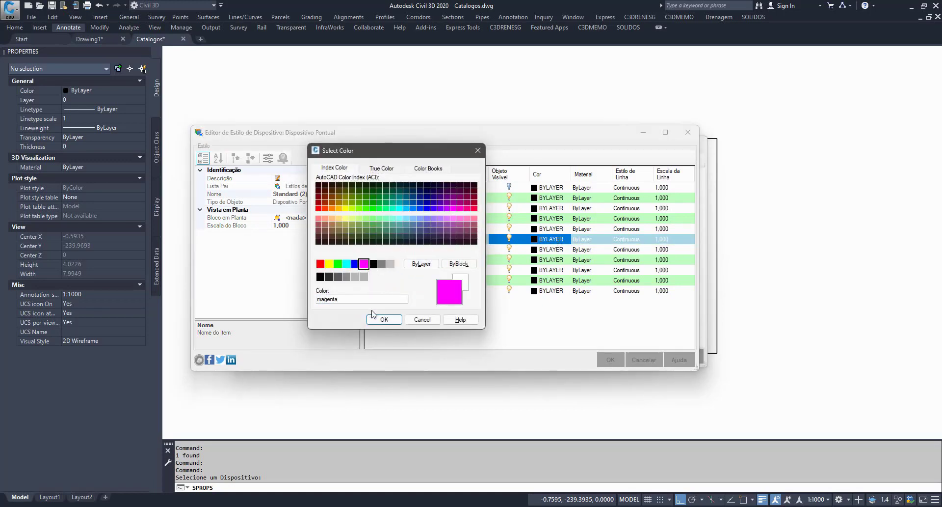
{"action": "left_click", "coordinate": [384, 319]}
Set the Cone component's colour to blue and the Chamine component's colour to green.
{"action": "left_click", "coordinate": [551, 249]}
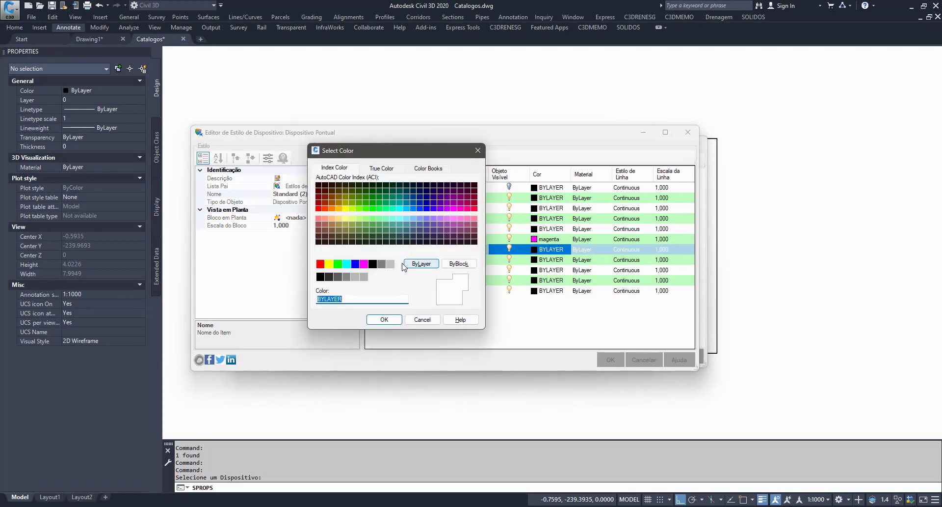
{"action": "left_click", "coordinate": [355, 263]}
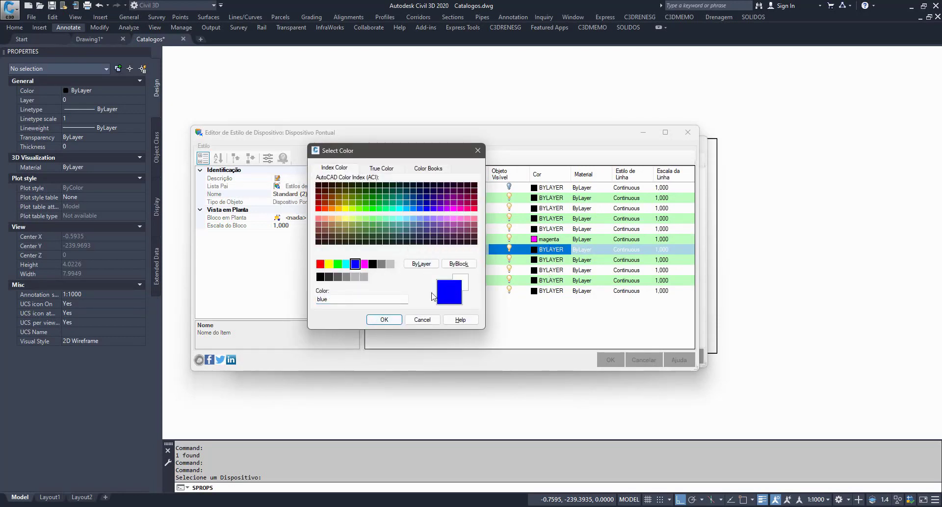
{"action": "left_click", "coordinate": [384, 319]}
{"action": "left_click", "coordinate": [555, 260]}
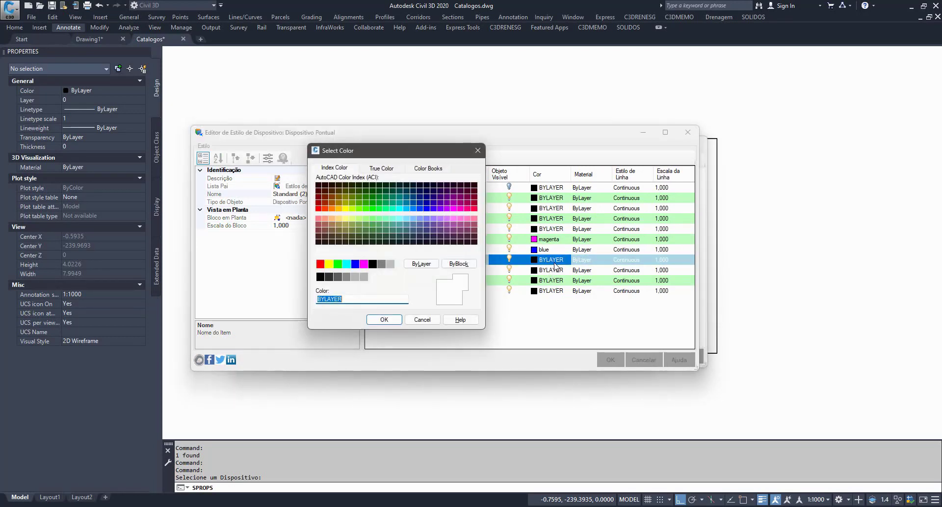
{"action": "left_click", "coordinate": [338, 263]}
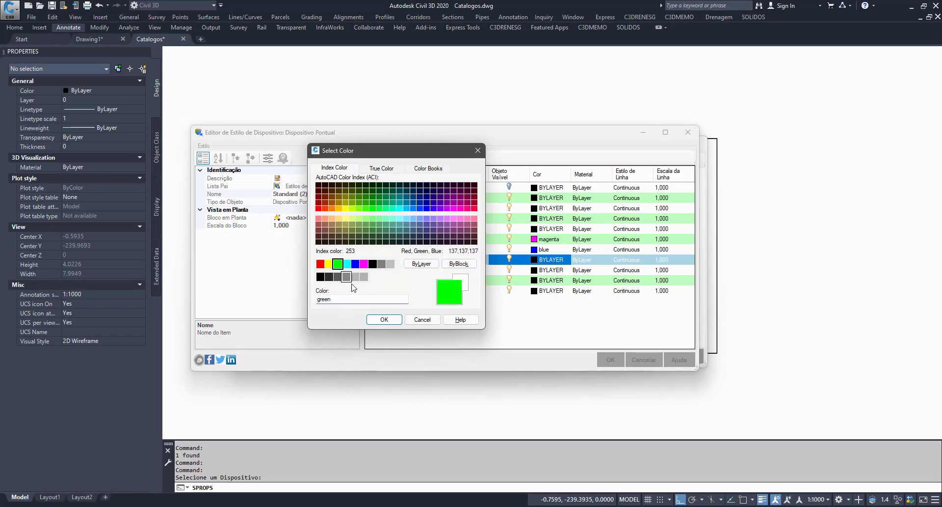
{"action": "left_click", "coordinate": [384, 319]}
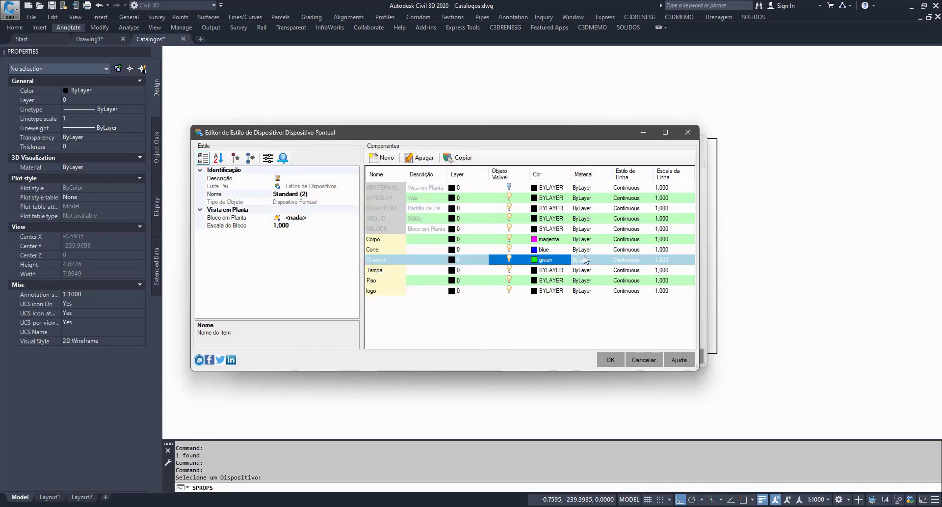
Set the logo component's colour to red in the new style.
{"action": "left_click", "coordinate": [386, 240]}
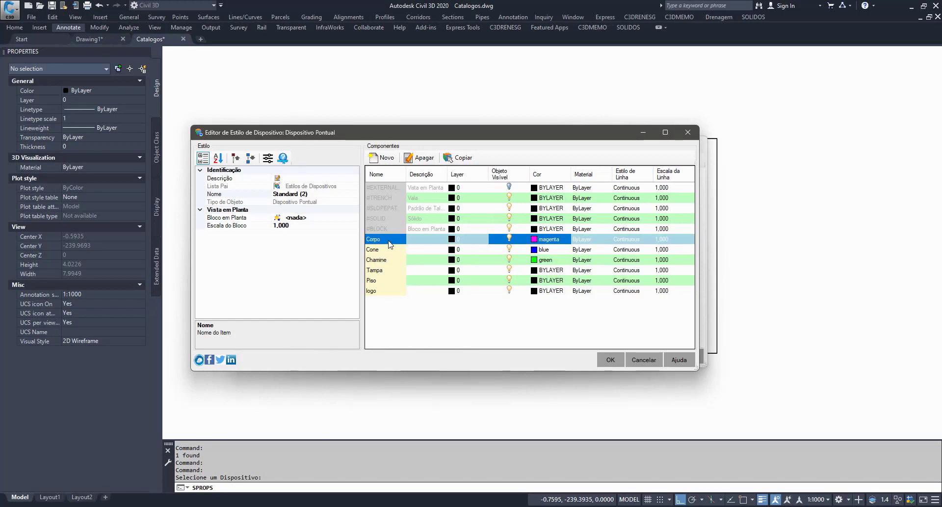
{"action": "left_click", "coordinate": [588, 249]}
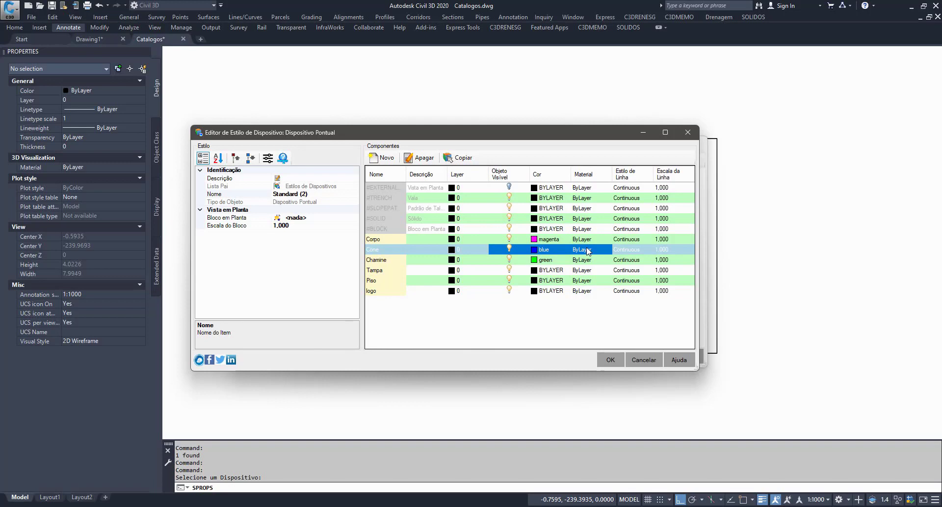
{"action": "left_click", "coordinate": [382, 291]}
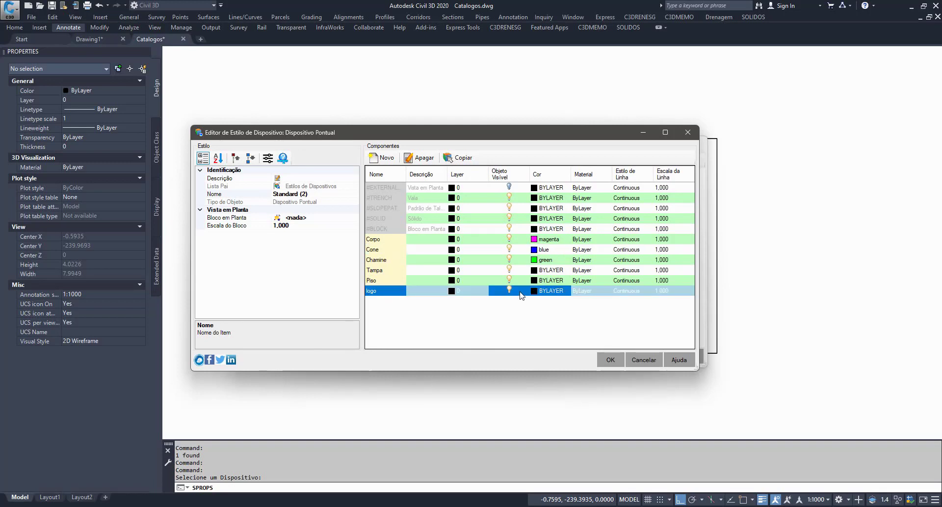
{"action": "left_click", "coordinate": [551, 292]}
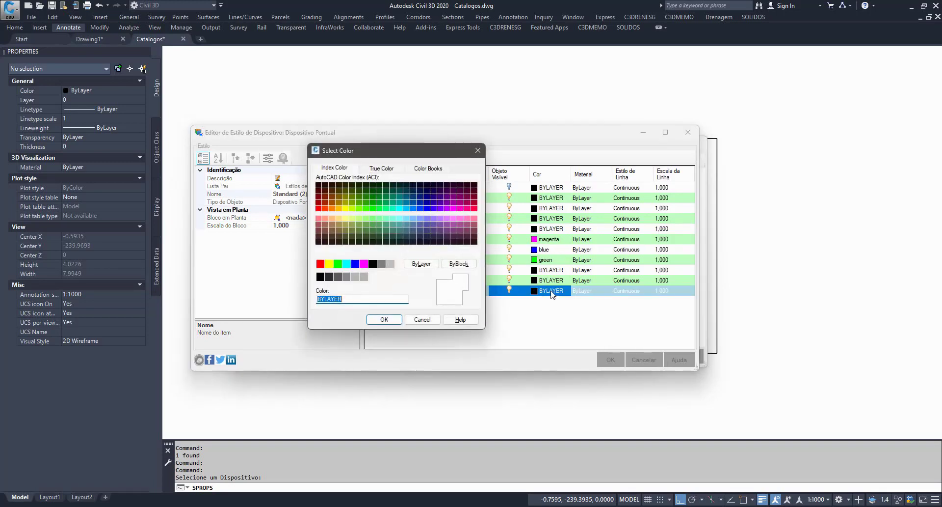
{"action": "left_click", "coordinate": [320, 264]}
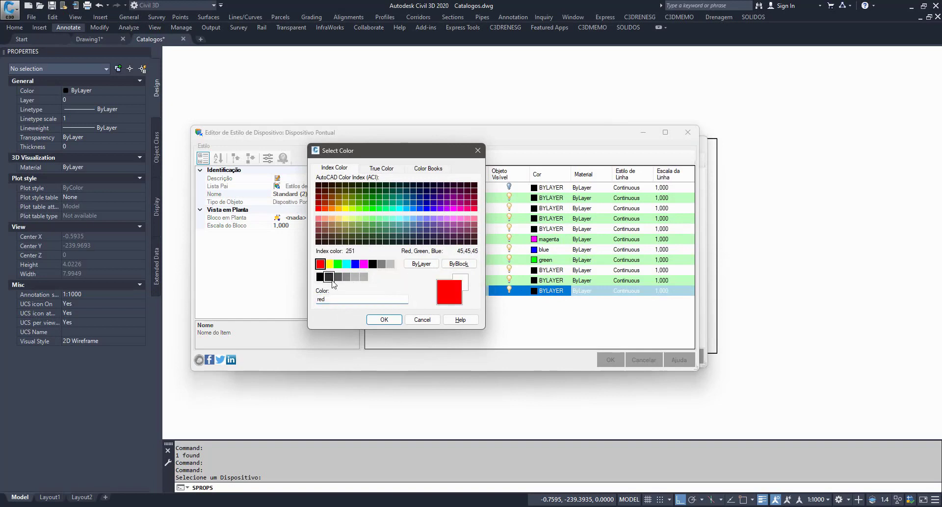
{"action": "left_click", "coordinate": [385, 319]}
Set the Piso component's colour to index 125 and the Tampa component's colour to index 240.
{"action": "left_click", "coordinate": [549, 281]}
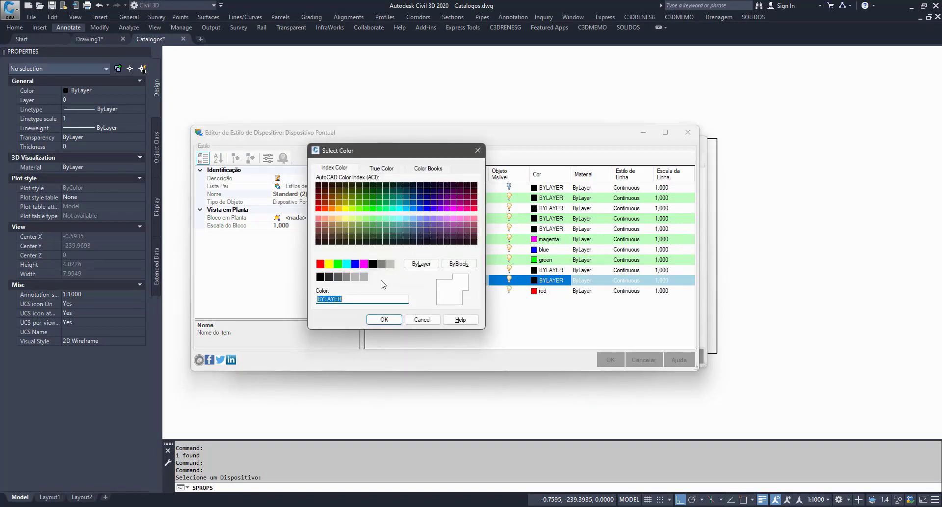
{"action": "left_click", "coordinate": [393, 230]}
{"action": "left_click", "coordinate": [384, 319]}
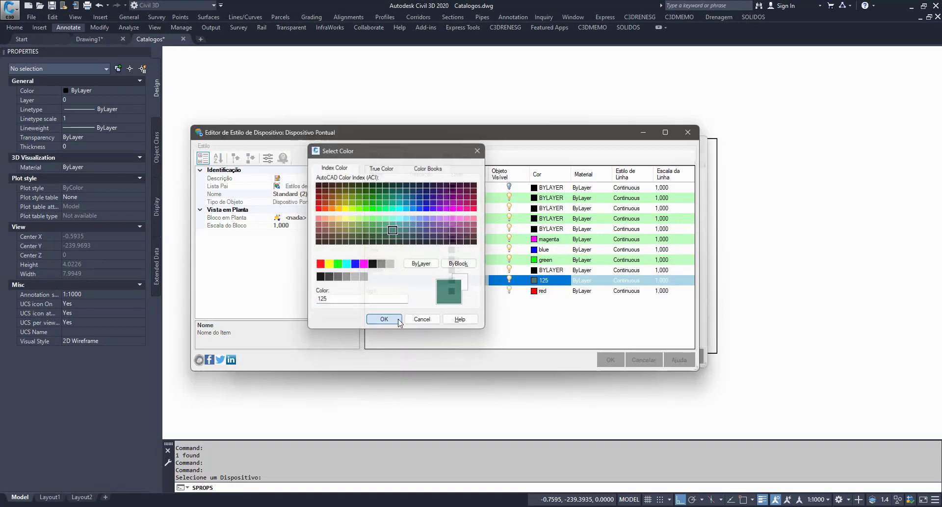
{"action": "left_click", "coordinate": [554, 270]}
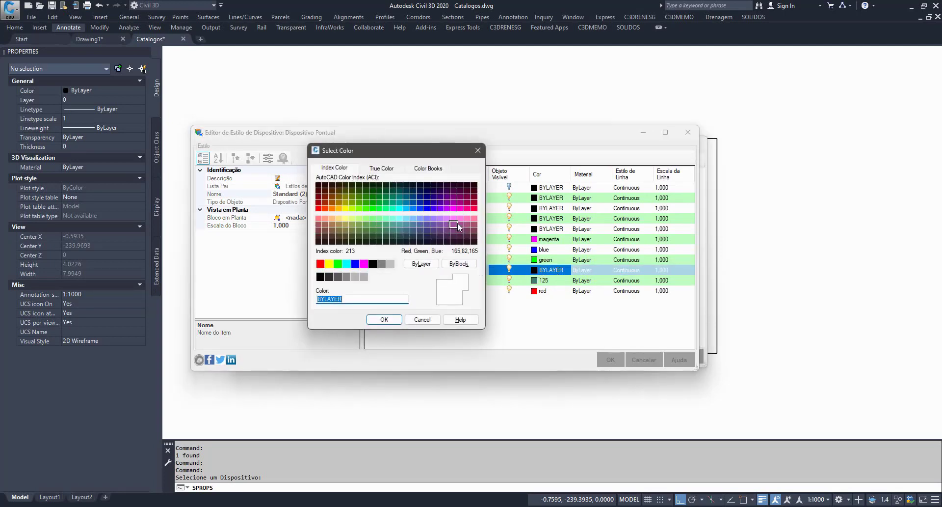
{"action": "left_click", "coordinate": [474, 208]}
{"action": "left_click", "coordinate": [384, 319]}
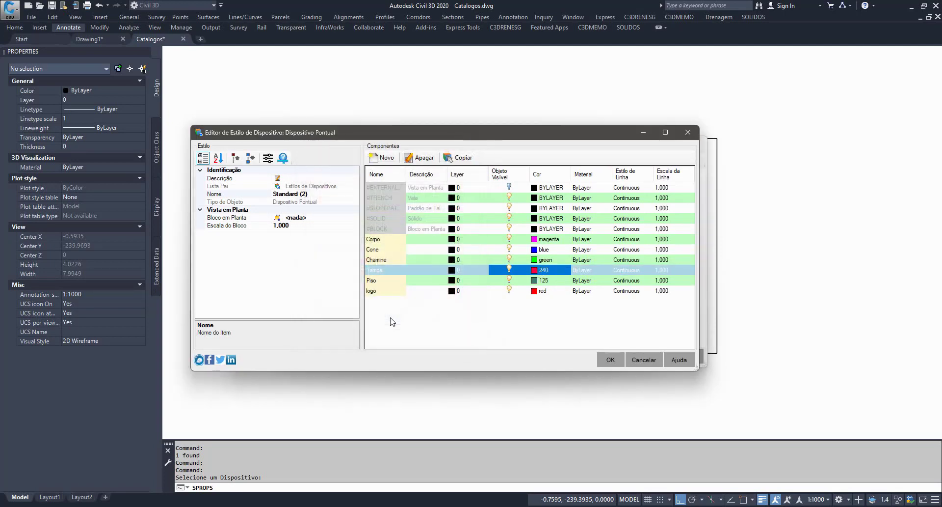
Accept the Standard (2) style, assign it to the manhole and confirm the device properties.
{"action": "left_click", "coordinate": [610, 360]}
{"action": "left_click", "coordinate": [563, 338]}
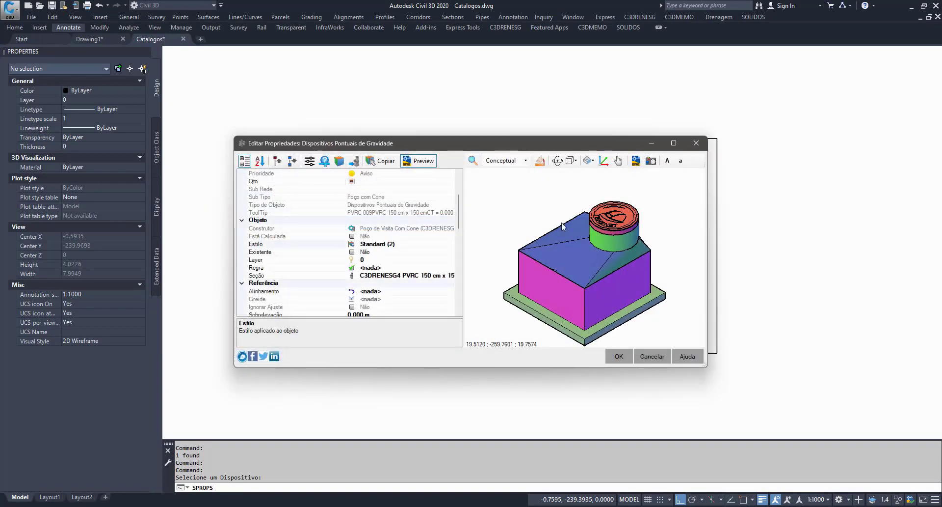
{"action": "left_click", "coordinate": [617, 356]}
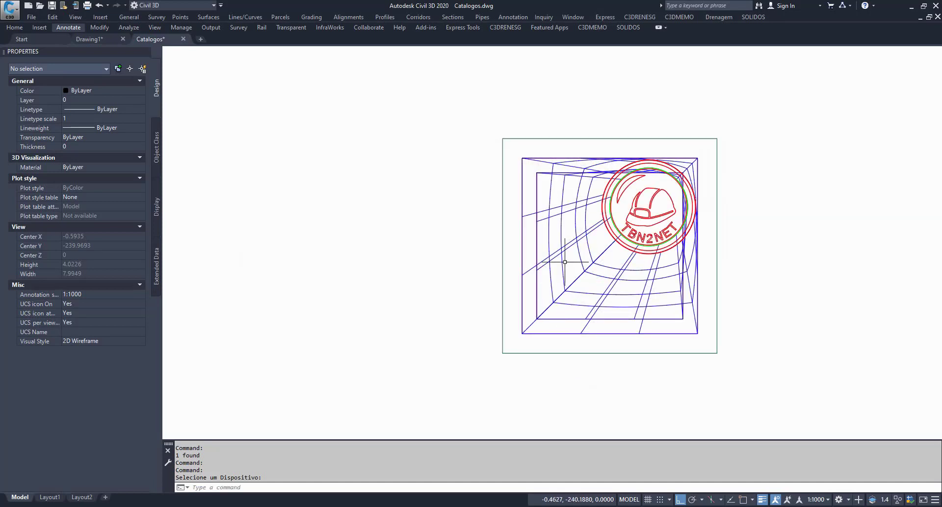
{"action": "left_click", "coordinate": [565, 262]}
{"action": "right_click", "coordinate": [566, 262]}
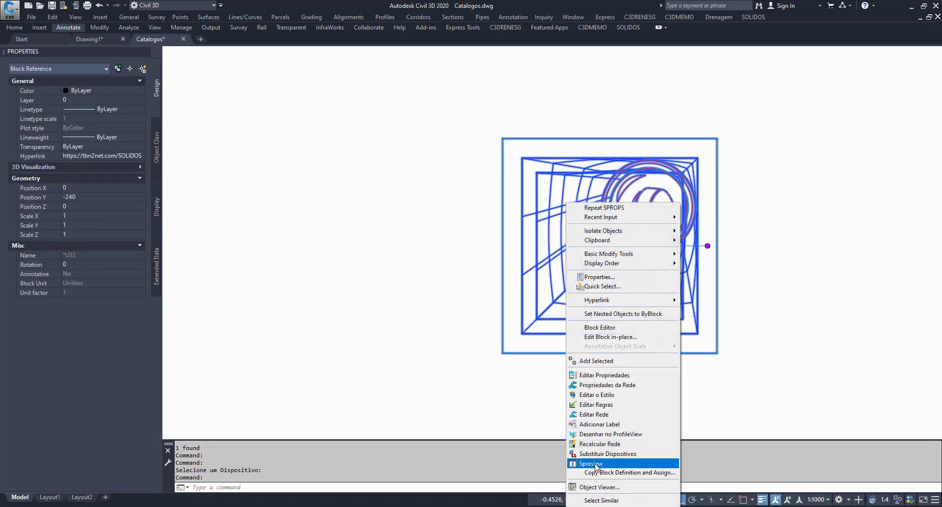
{"action": "left_click", "coordinate": [594, 463]}
{"action": "key", "text": "Escape"}
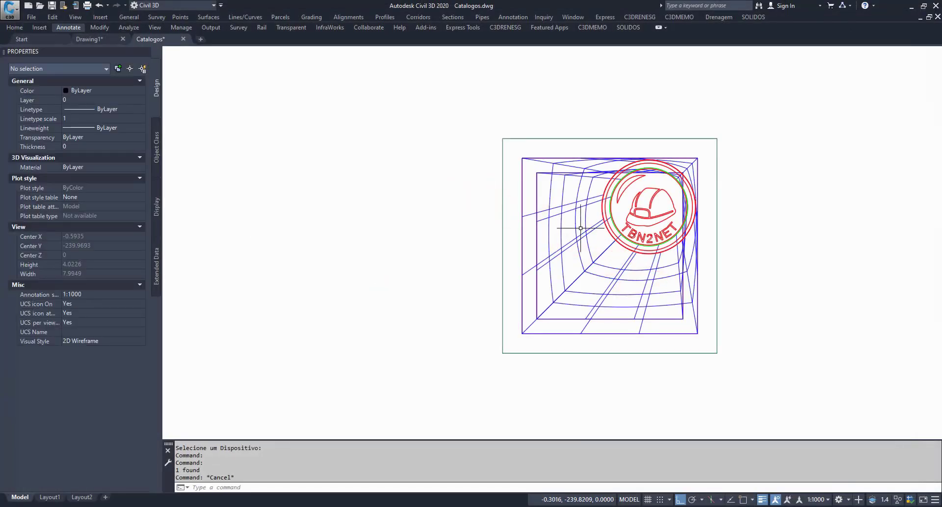
Open the manhole in the Object Viewer and examine its component colours and the lid logo in 3D.
{"action": "left_click", "coordinate": [581, 228]}
{"action": "left_click", "coordinate": [560, 203]}
{"action": "right_click", "coordinate": [559, 202]}
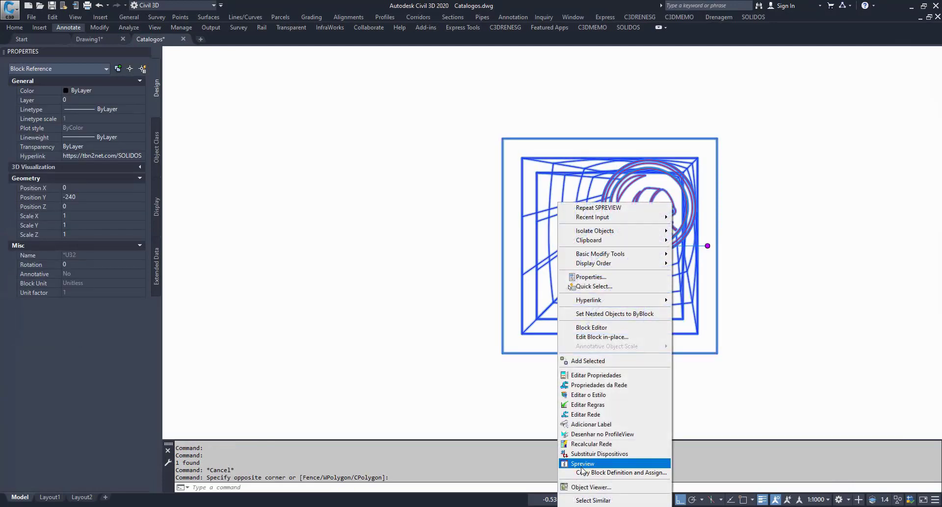
{"action": "left_click", "coordinate": [591, 486]}
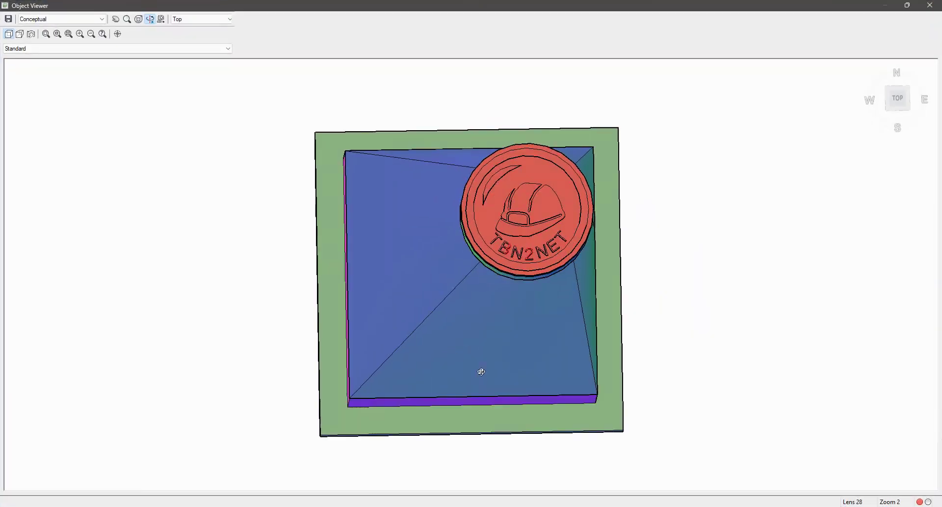
{"action": "left_click_drag", "start_coordinate": [482, 372], "coordinate": [337, 340]}
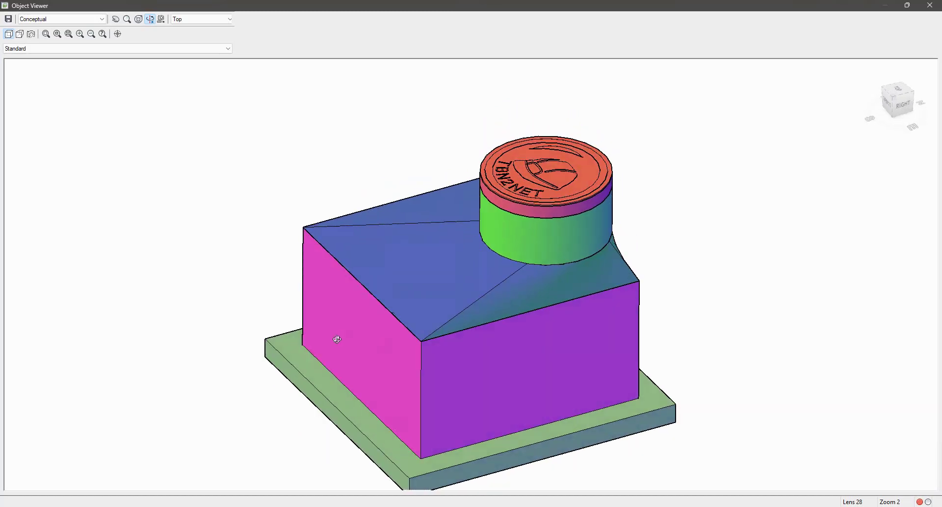
{"action": "left_click_drag", "start_coordinate": [534, 226], "coordinate": [501, 391]}
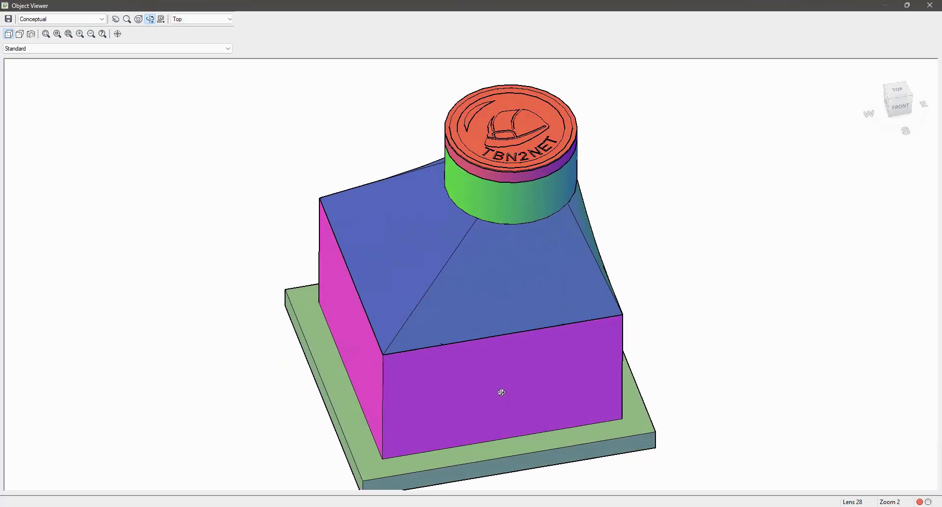